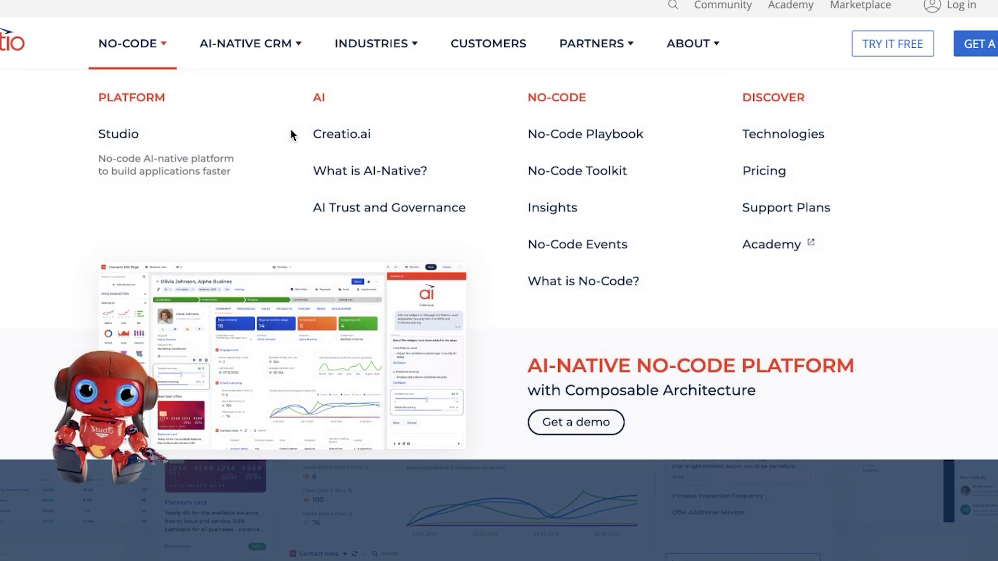
Open the AI-native CRM product page from the mega menu and browse it back to the top
mouse_move(247, 46)
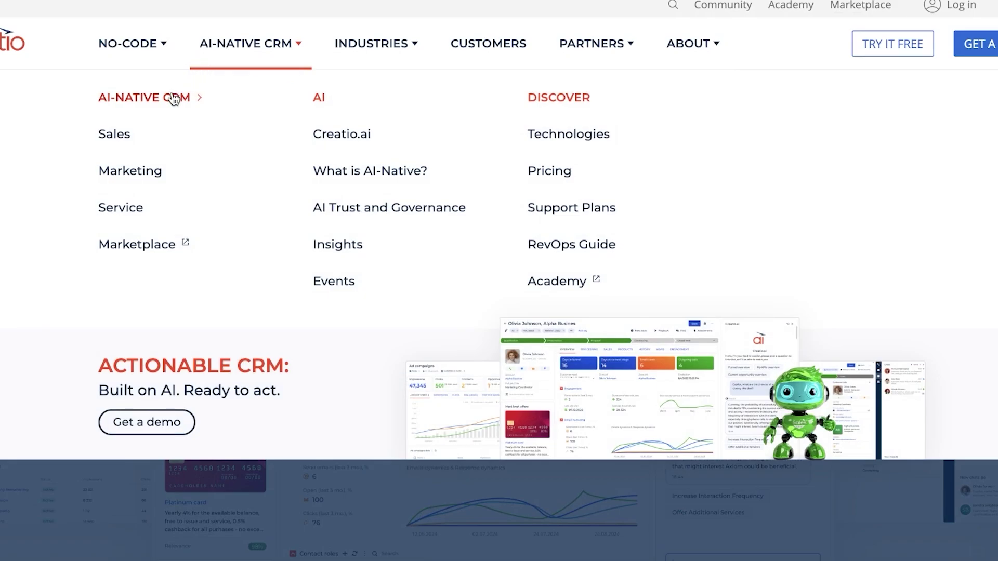
click(173, 98)
scroll(611, 283, down, 10)
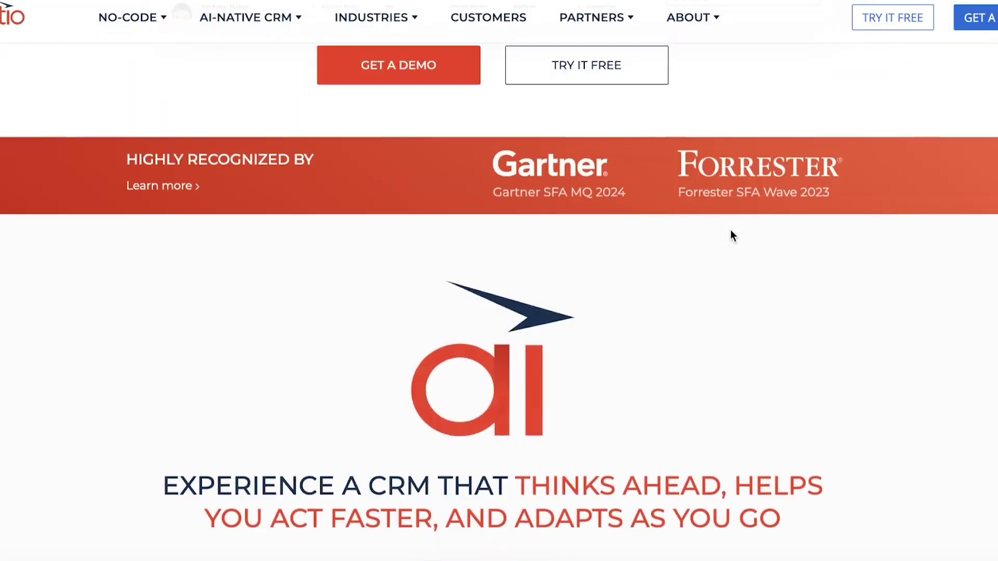
scroll(731, 231, down, 15)
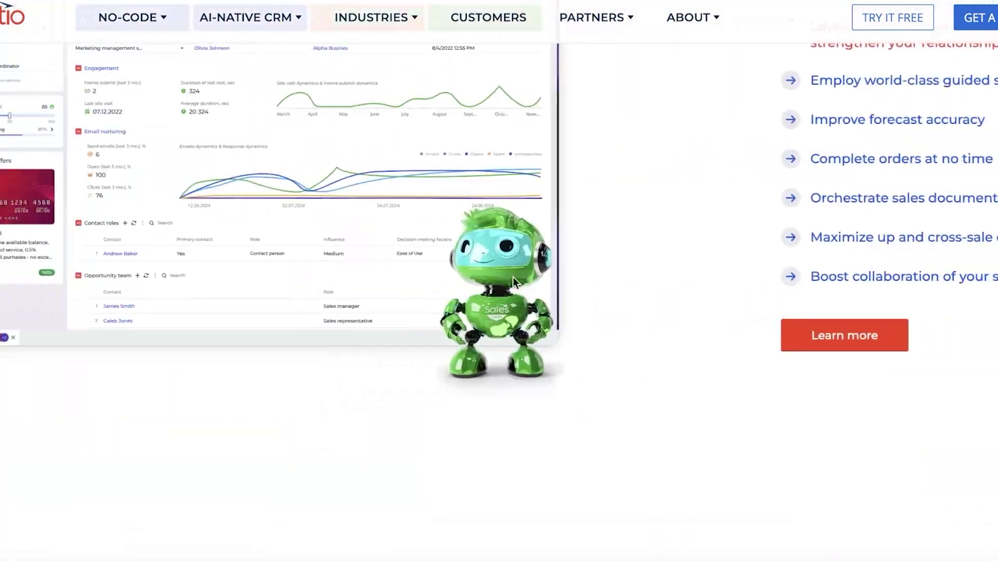
scroll(753, 287, down, 15)
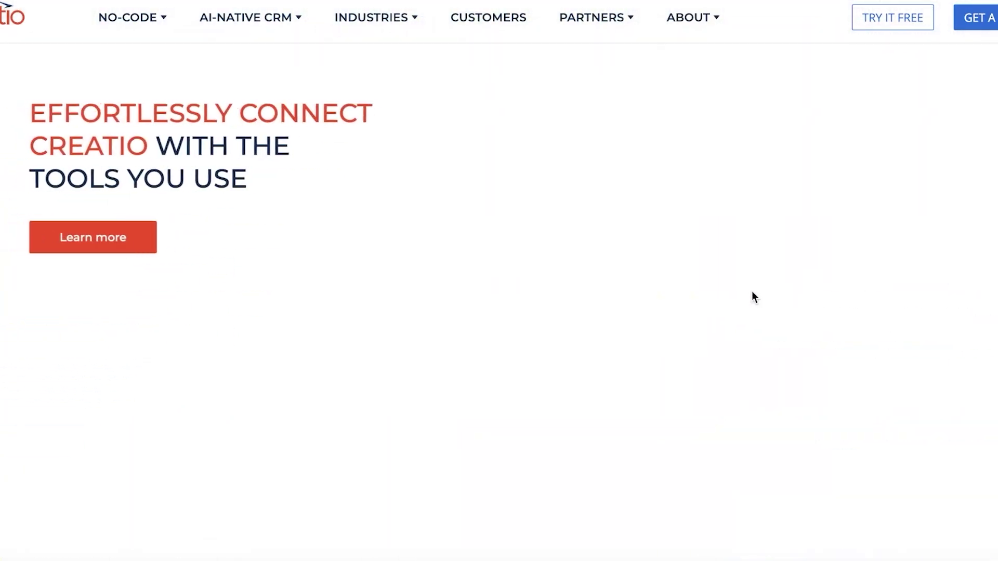
scroll(752, 292, up, 20)
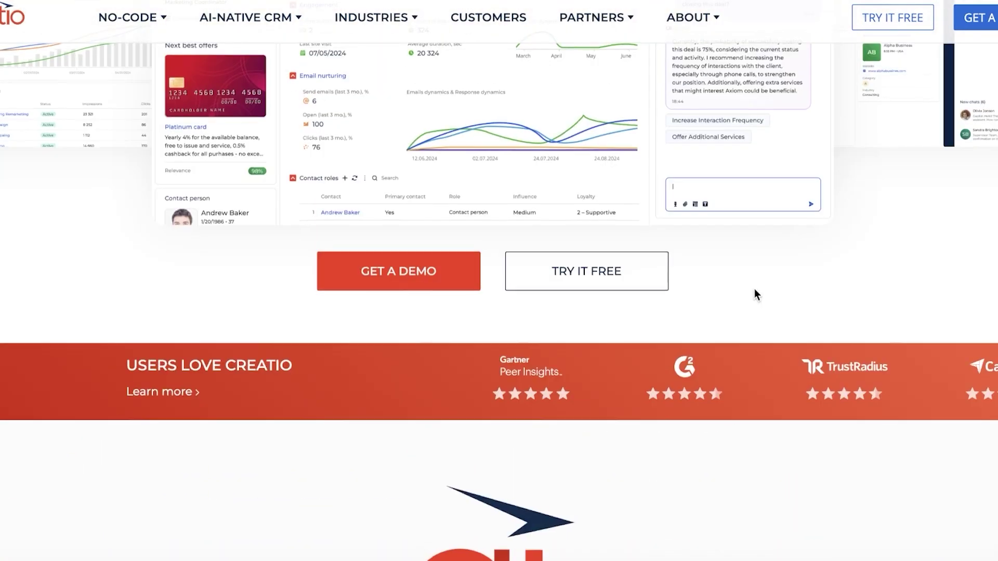
scroll(754, 288, down, 10)
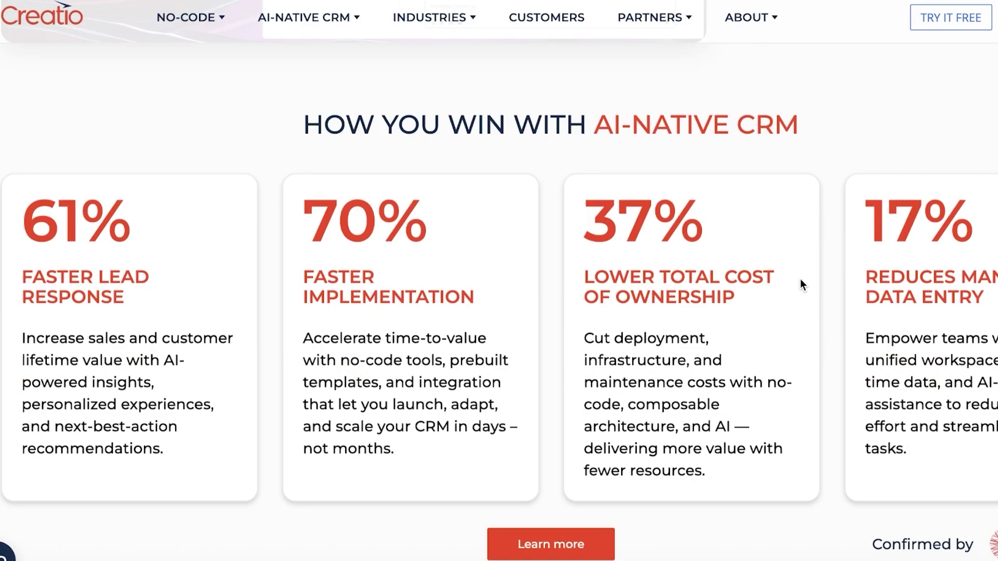
scroll(688, 280, up, 3)
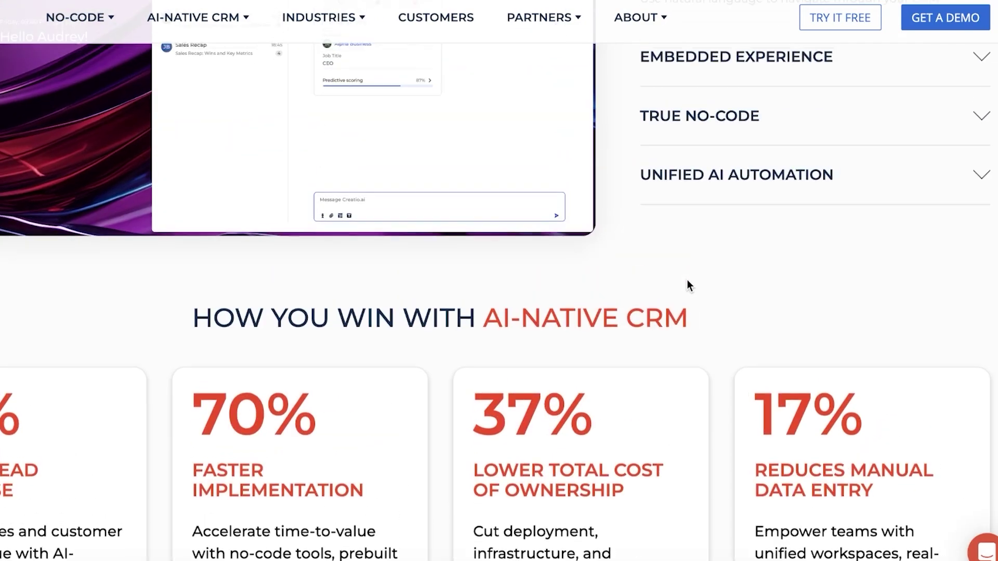
scroll(687, 280, up, 10)
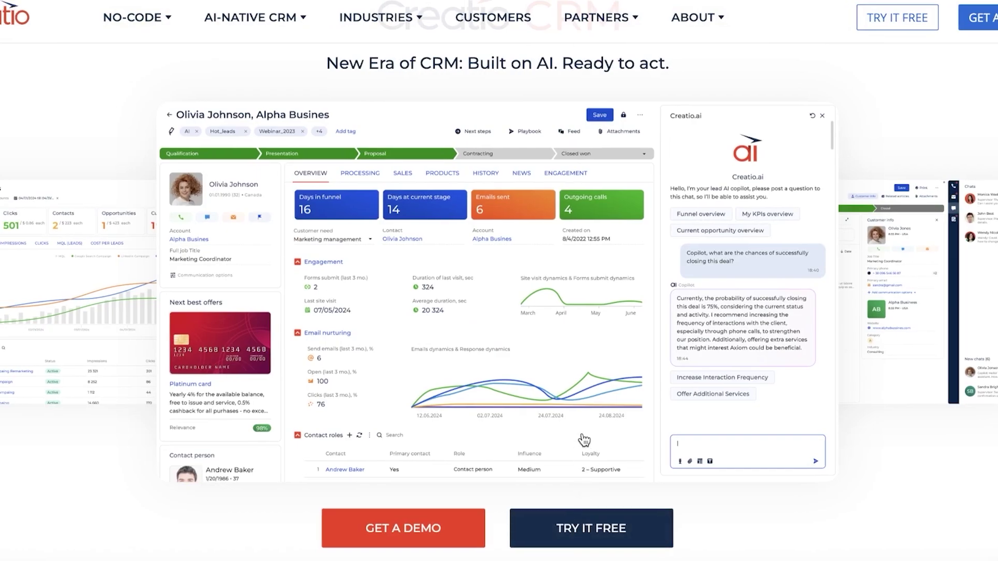
Go to the Start Your Free Trial page and browse its trial options
click(584, 441)
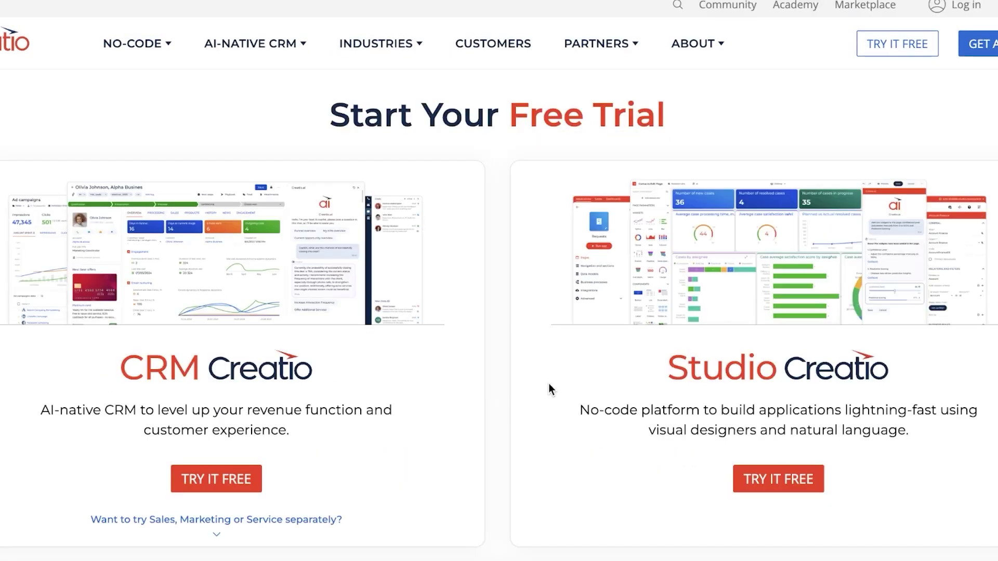
scroll(550, 387, down, 4)
scroll(676, 218, up, 1)
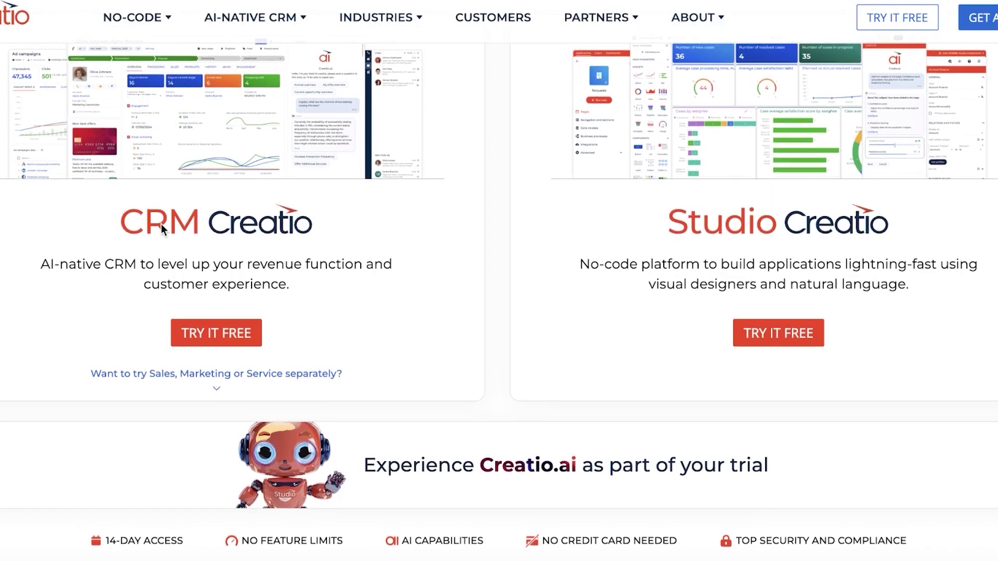
scroll(161, 223, up, 1)
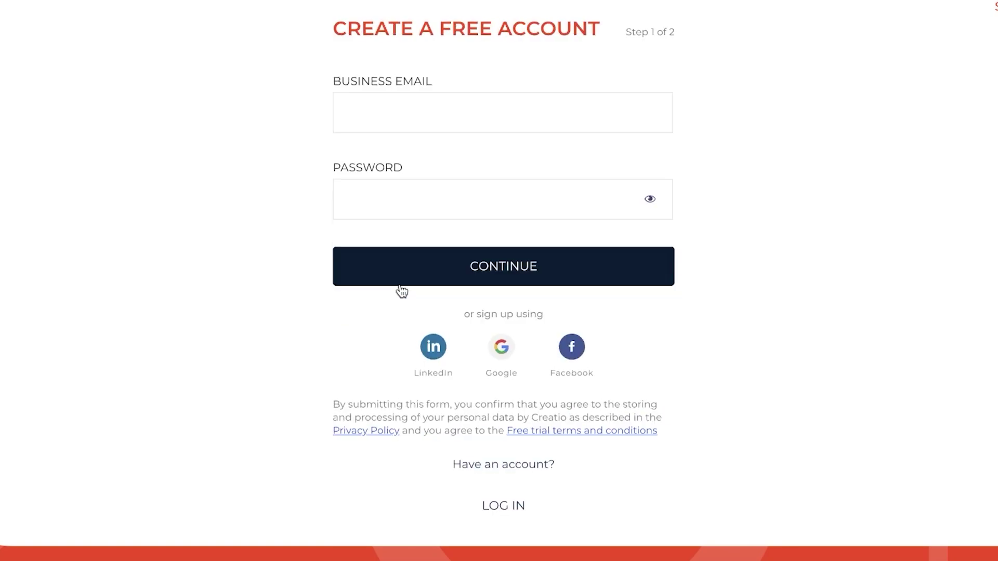
Sign up for the trial with a Google account and allow access for creatio.com
click(454, 104)
click(410, 209)
click(501, 358)
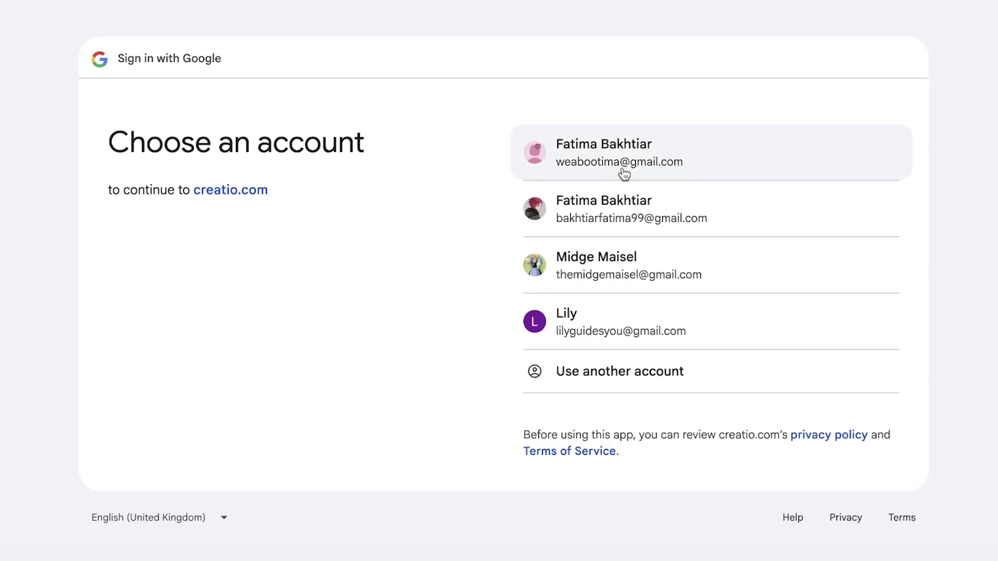
click(624, 163)
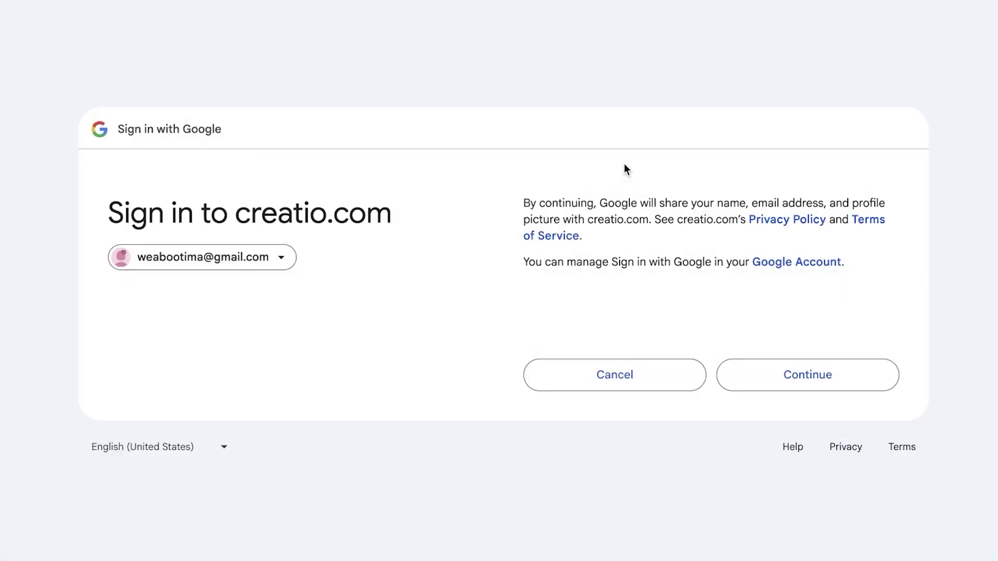
click(826, 374)
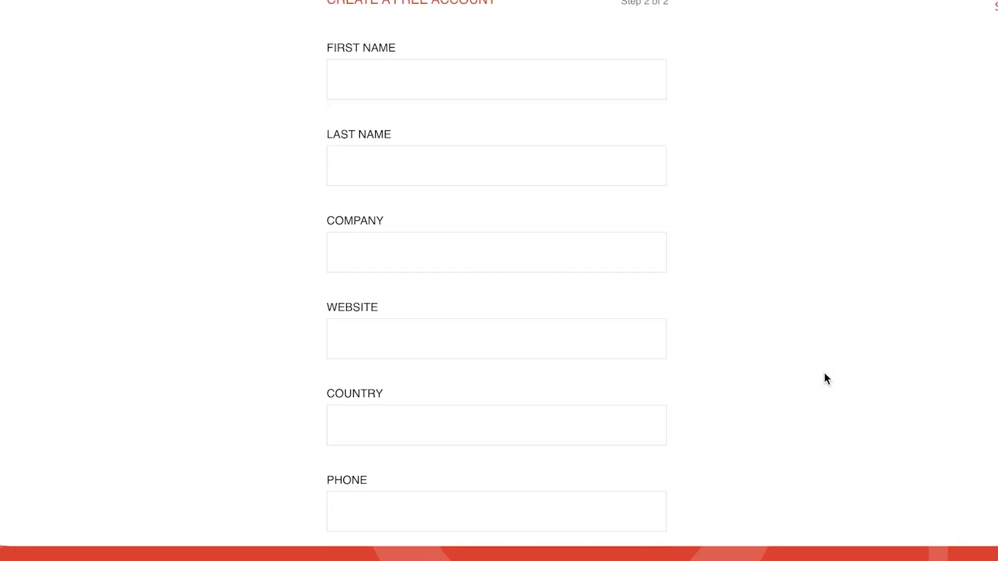
Fill in company Spencer, country Pakistan and the phone number, then submit
click(515, 247)
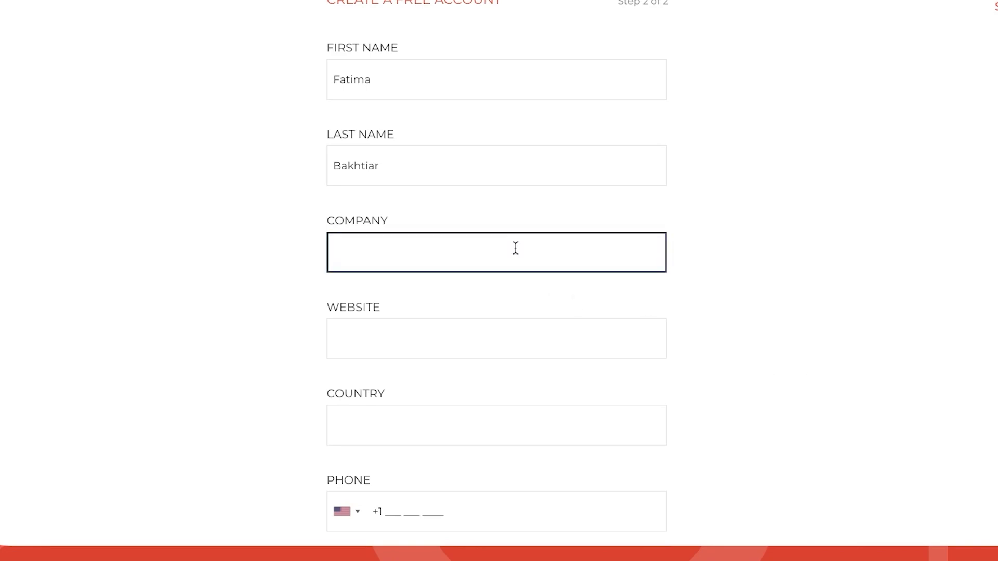
text(Spe)
click(476, 433)
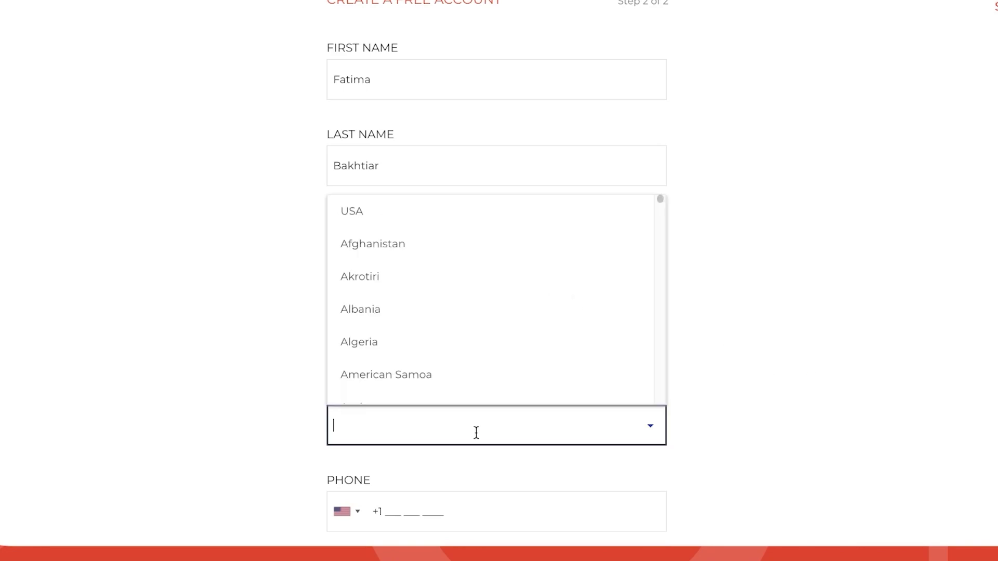
key(Return)
click(448, 470)
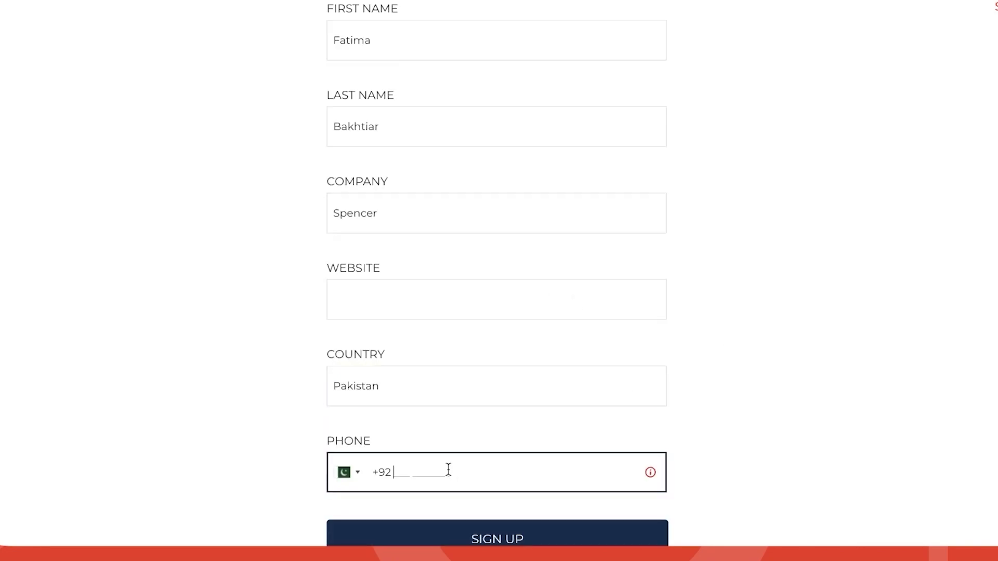
key(ctrl+v)
click(463, 545)
Load shopify.com in a new tab and copy its address for the Website field
key(ctrl+t)
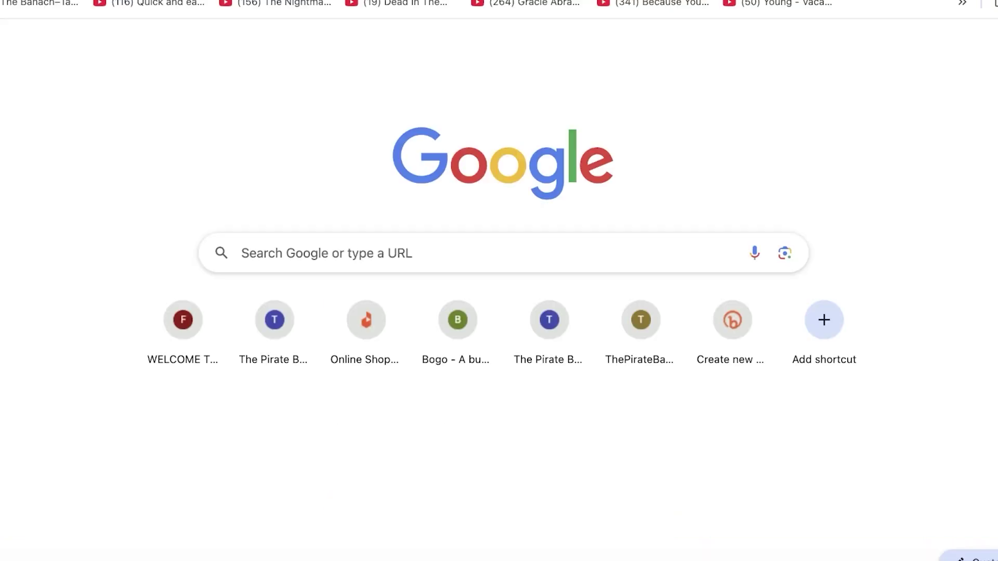
text(sho)
key(Return)
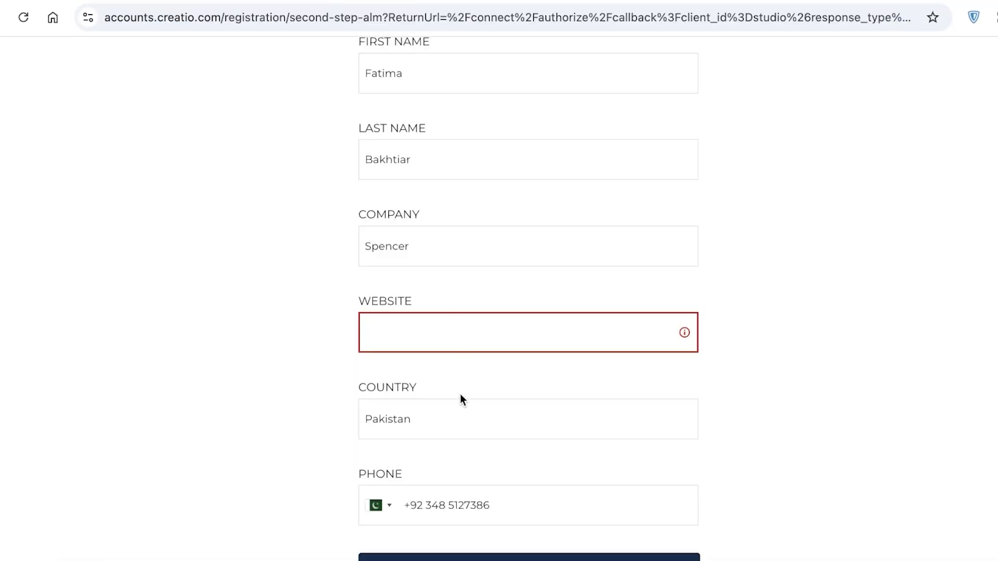
right_click(503, 339)
Paste the Shopify address into Website and submit the sign-up form
click(531, 450)
click(483, 555)
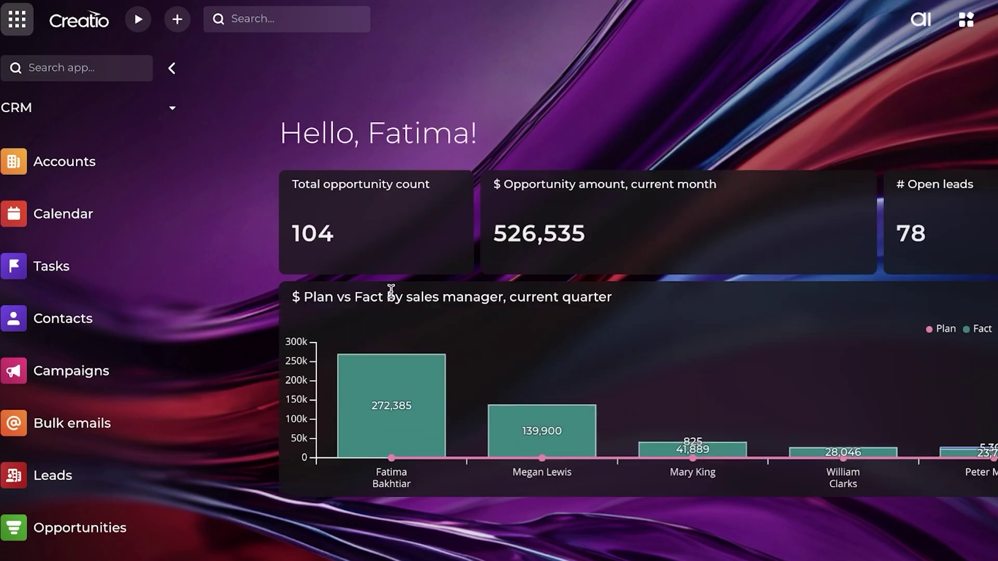
Collapse and restore the app navigation panel, then browse the list of available apps
mouse_move(386, 381)
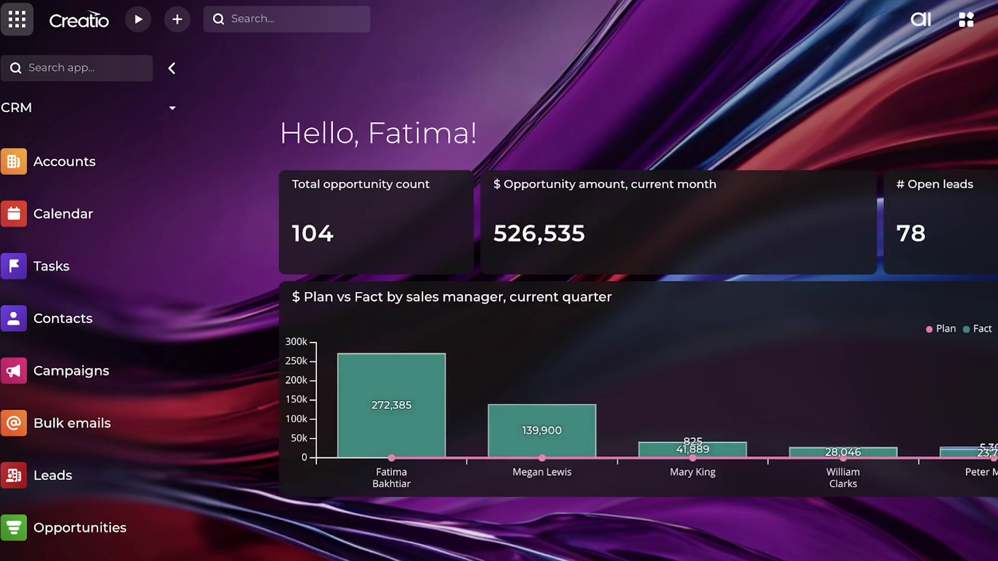
click(16, 28)
click(17, 31)
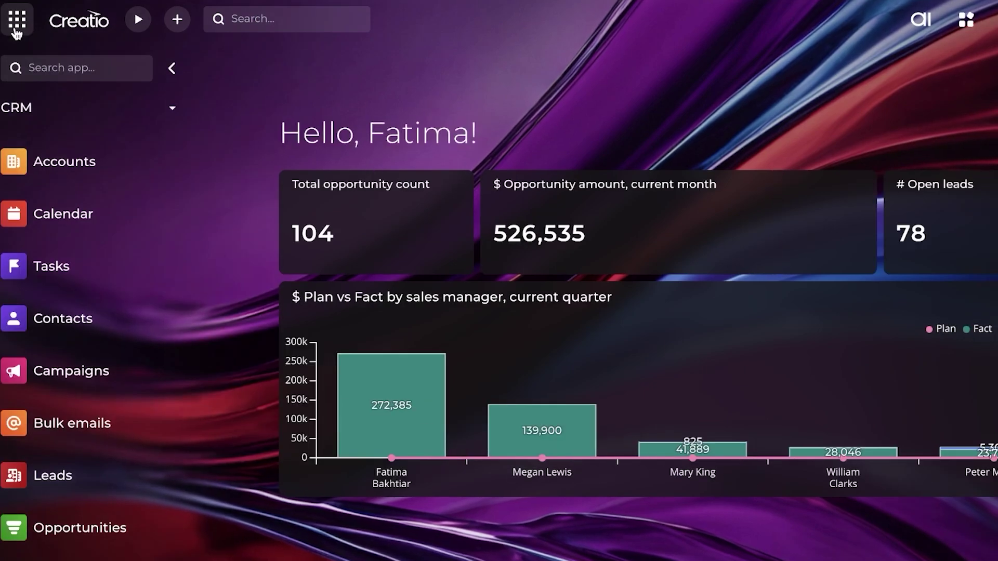
click(147, 108)
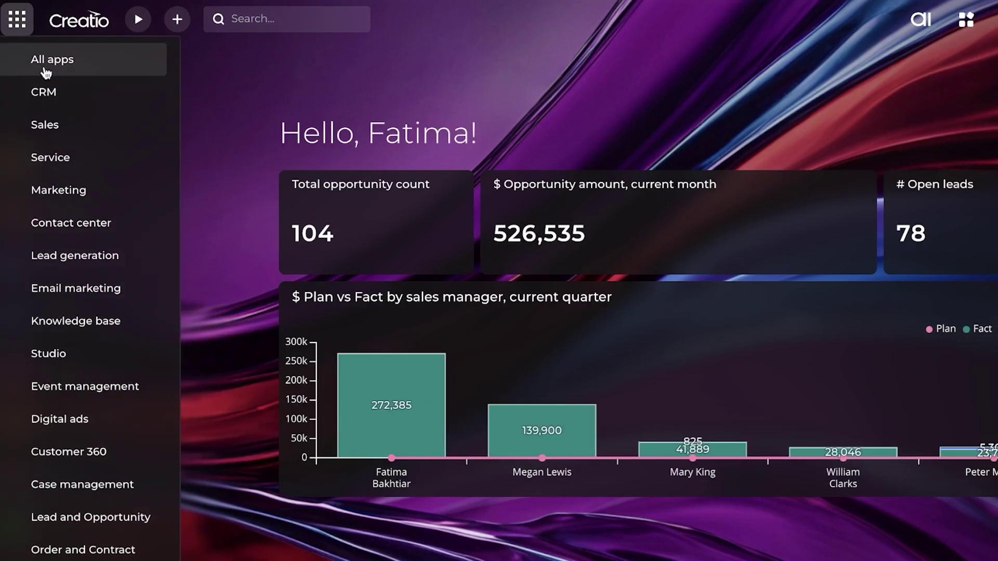
scroll(36, 319, down, 3)
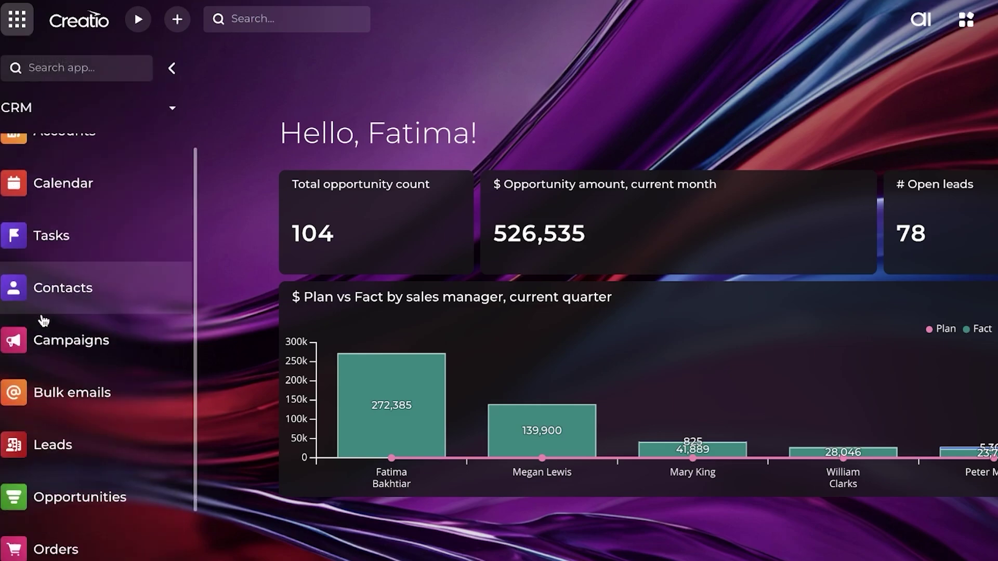
scroll(52, 470, up, 3)
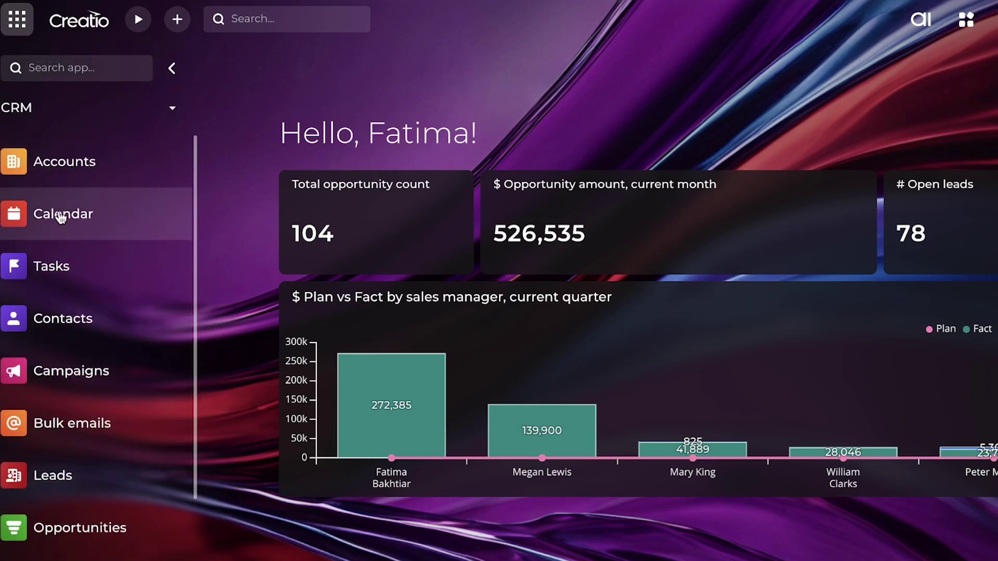
scroll(105, 354, down, 2)
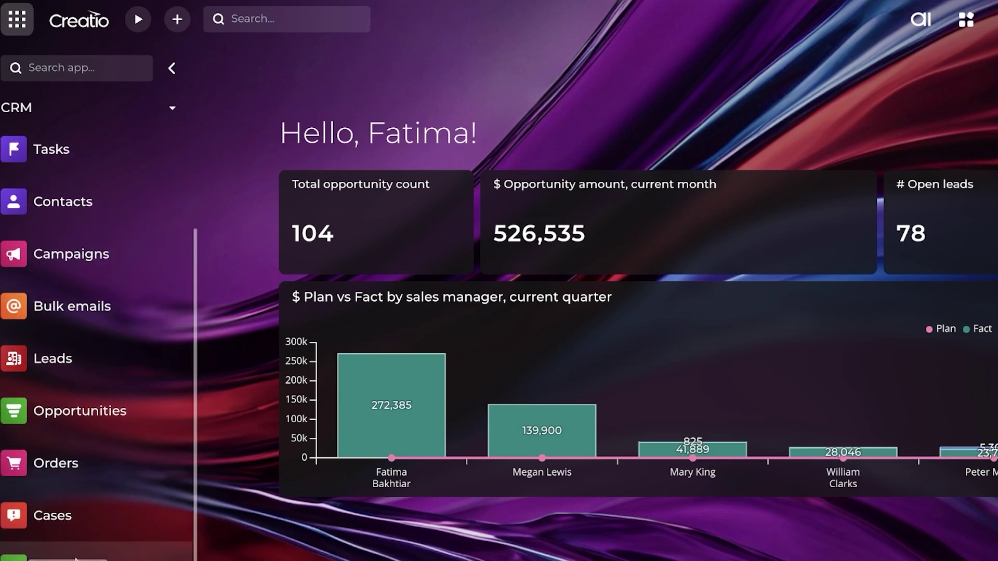
scroll(20, 364, up, 2)
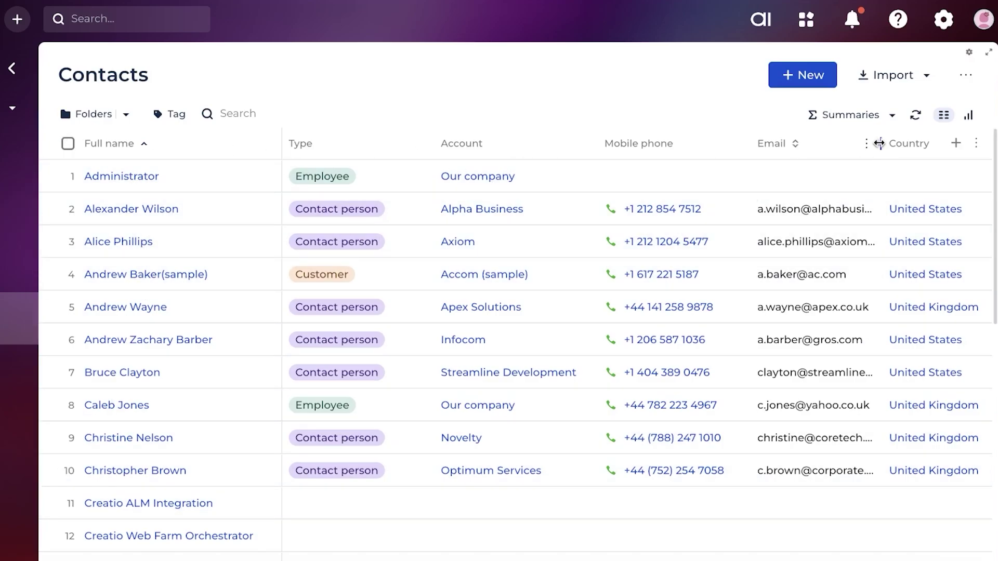
Start a new contact record and set its type to Customer
click(883, 76)
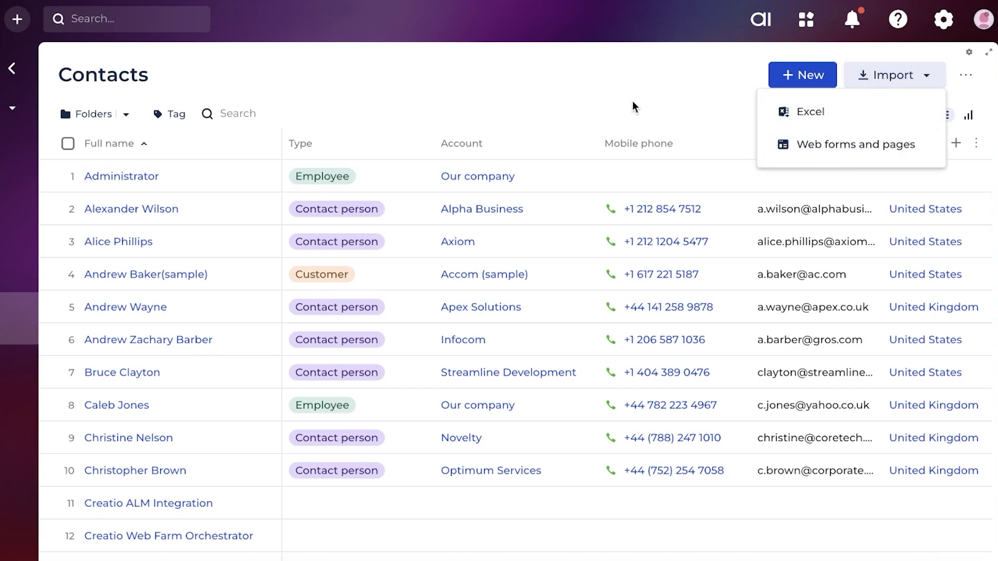
click(805, 88)
click(806, 86)
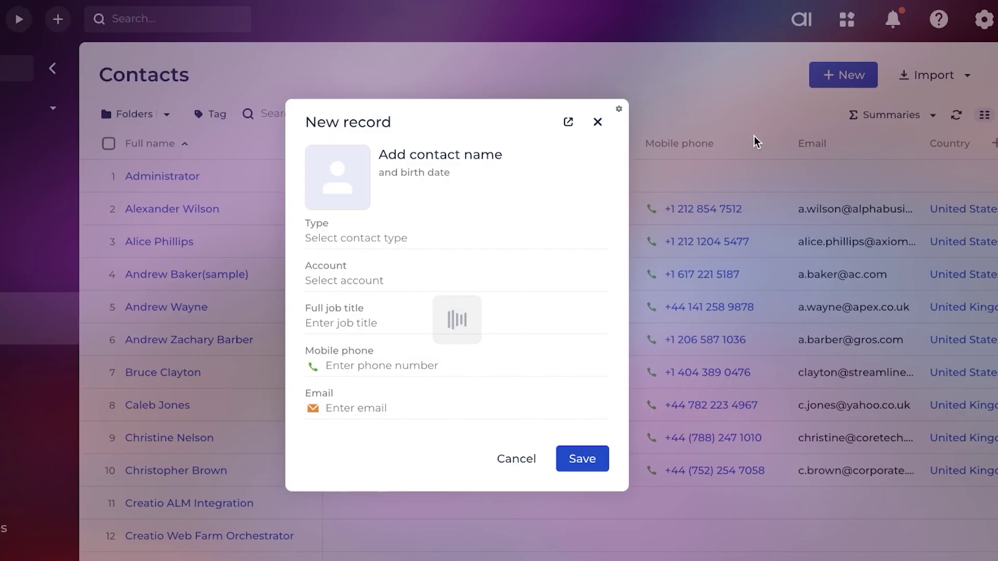
click(315, 240)
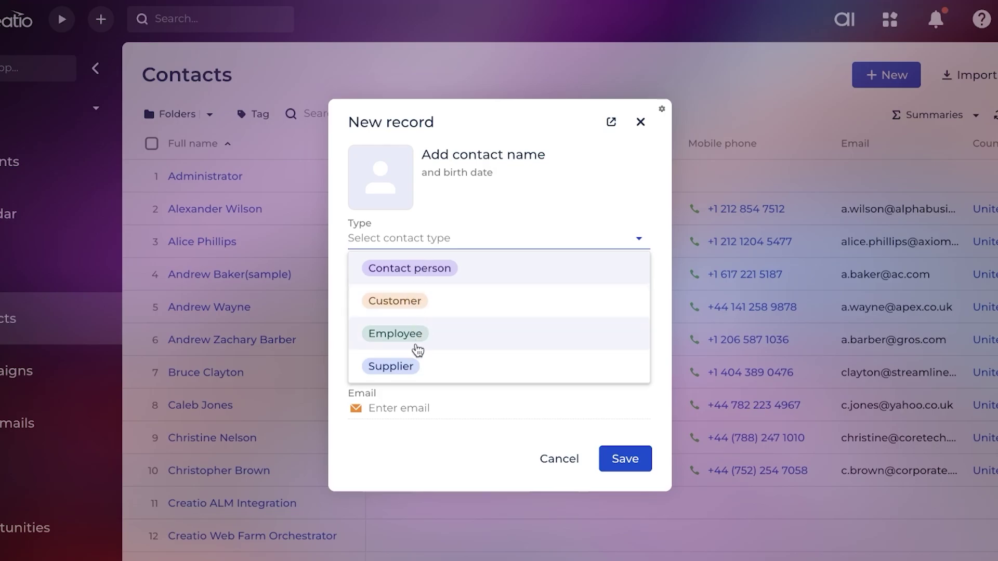
click(410, 289)
click(425, 240)
click(390, 311)
click(423, 276)
click(414, 316)
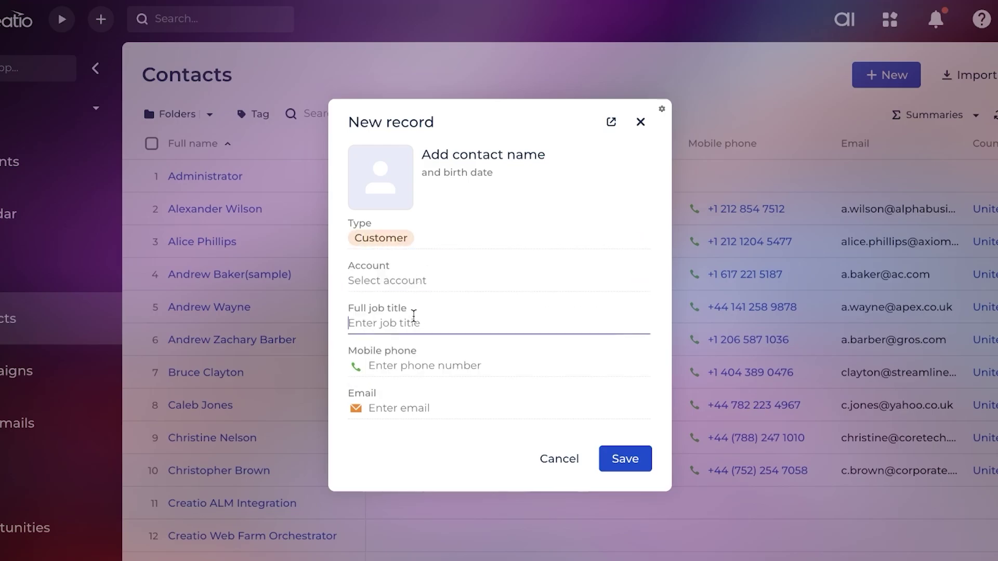
click(437, 365)
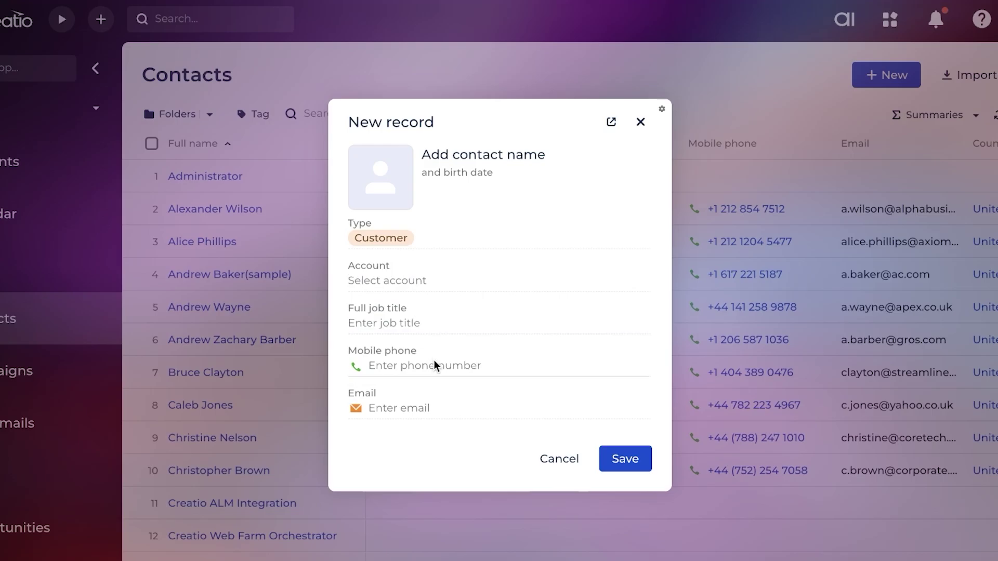
Enter the contact's first and last name and save the contact
click(501, 156)
click(645, 197)
text(kat)
key(BackSpace)
key(BackSpace)
key(BackSpace)
click(630, 248)
key(Return)
click(606, 461)
Create the account LogiTech with type Partner and industry IT companies
click(45, 164)
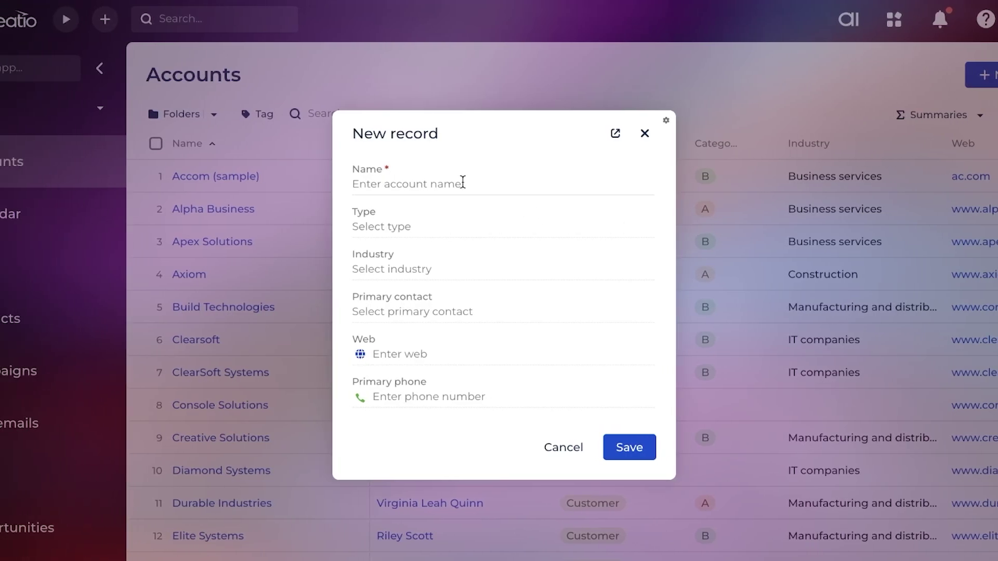
click(463, 183)
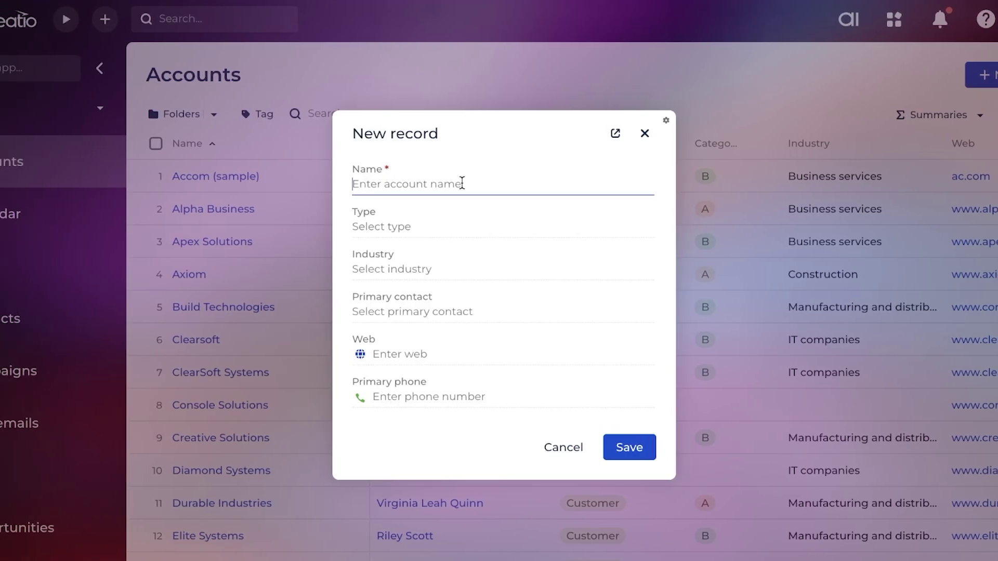
click(445, 221)
click(354, 184)
text(Logi)
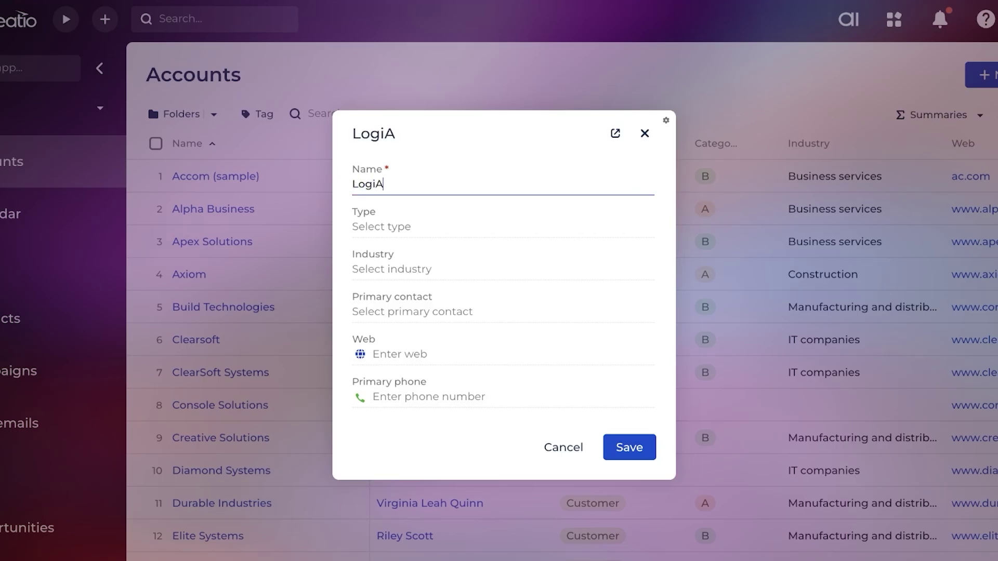
text(Tech)
click(440, 225)
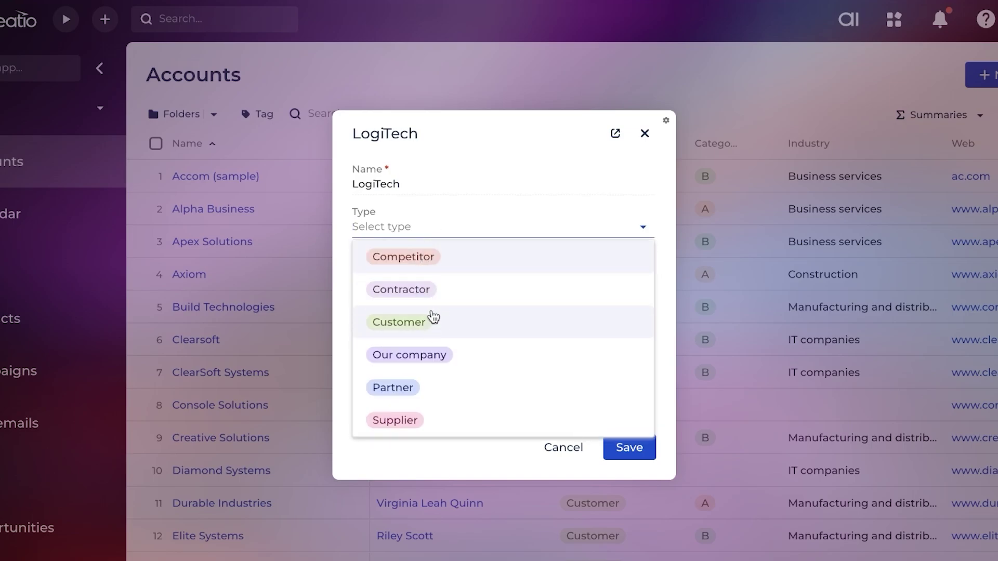
click(430, 391)
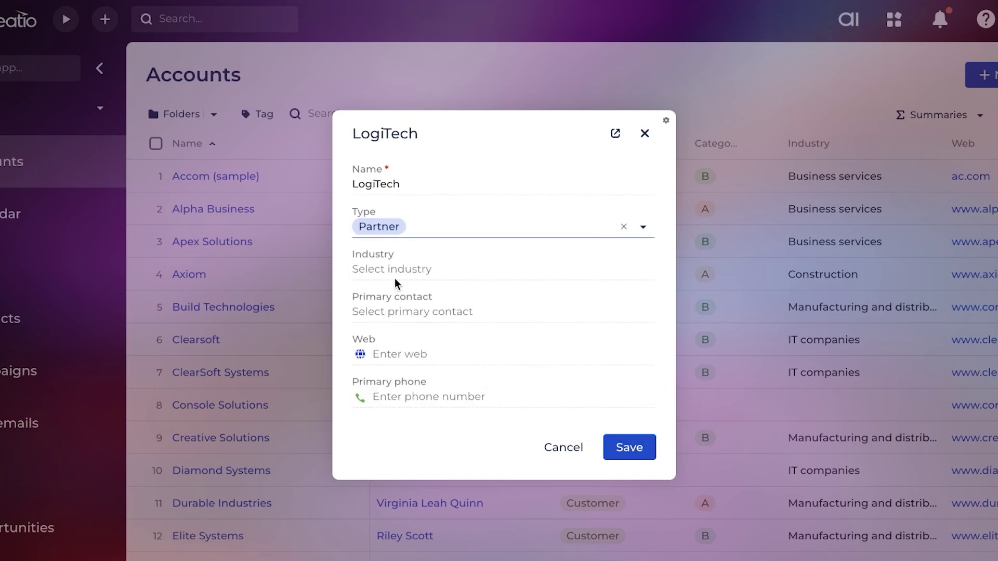
click(391, 276)
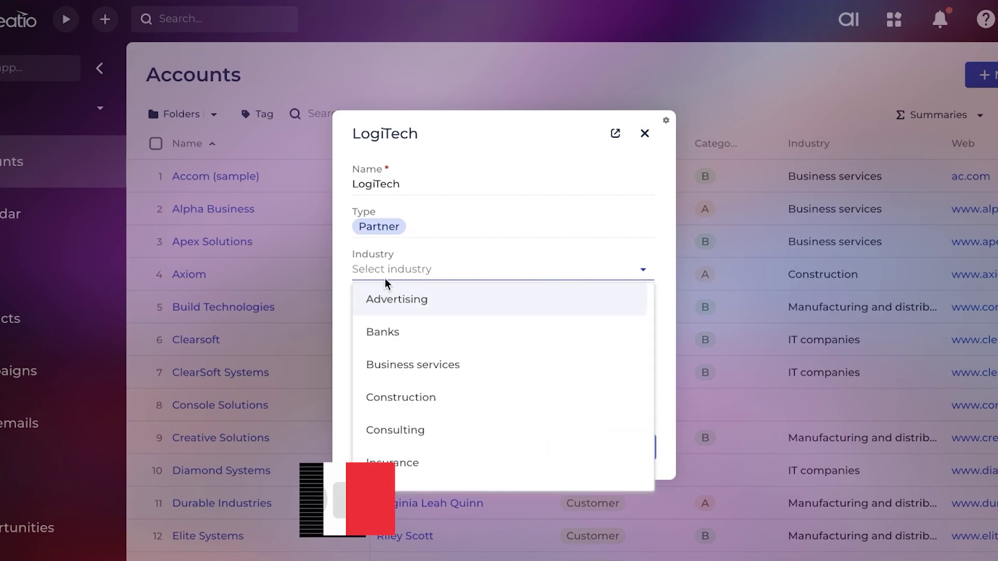
text(tec)
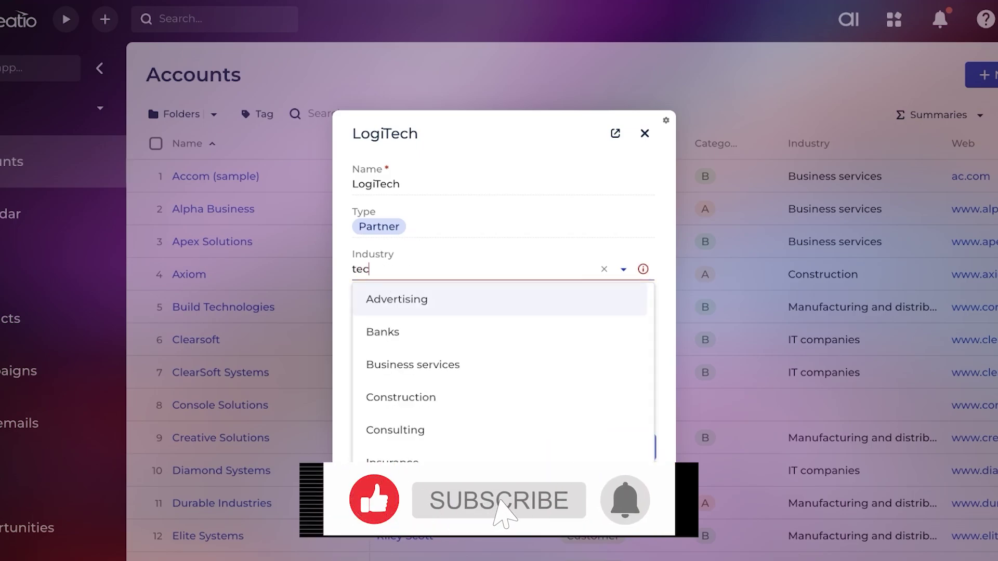
key(BackSpace)
key(BackSpace)
key(BackSpace)
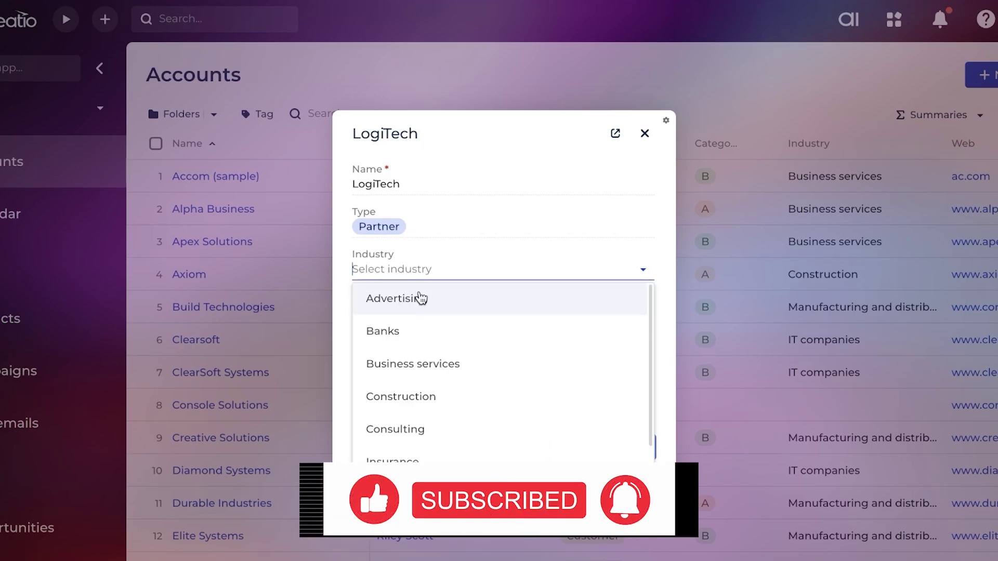
scroll(416, 333, down, 2)
click(457, 441)
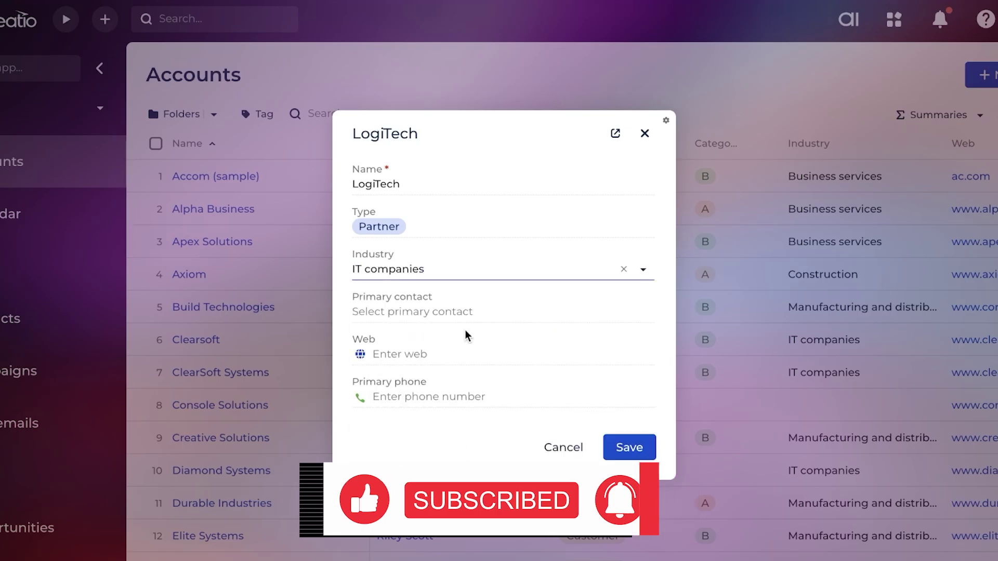
click(629, 449)
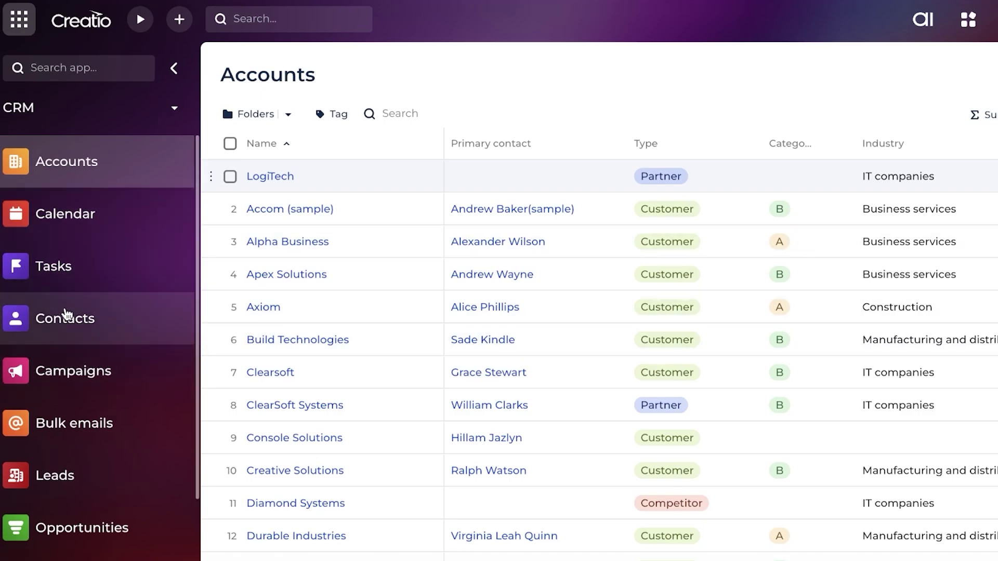
scroll(150, 530, down, 1)
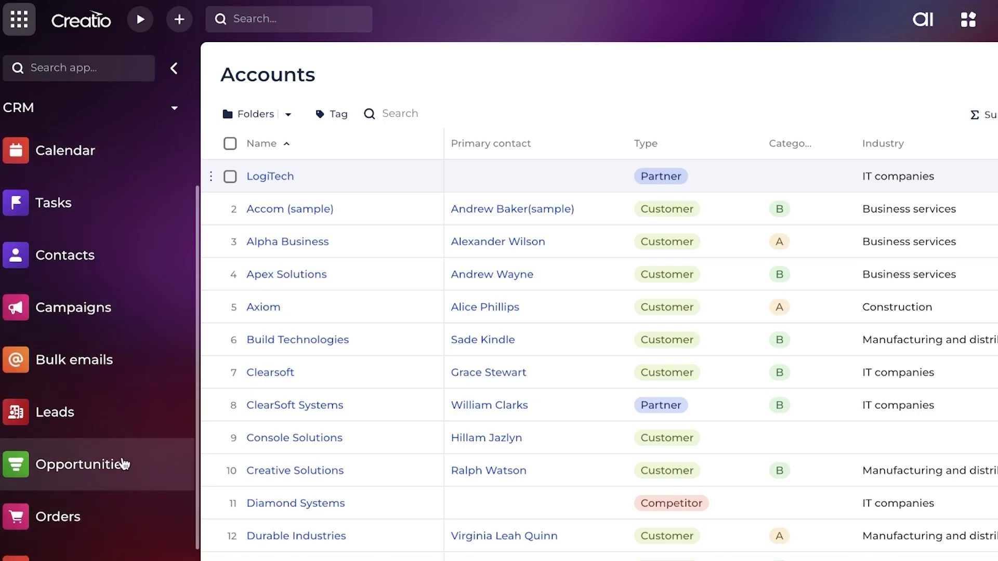
scroll(123, 467, down, 1)
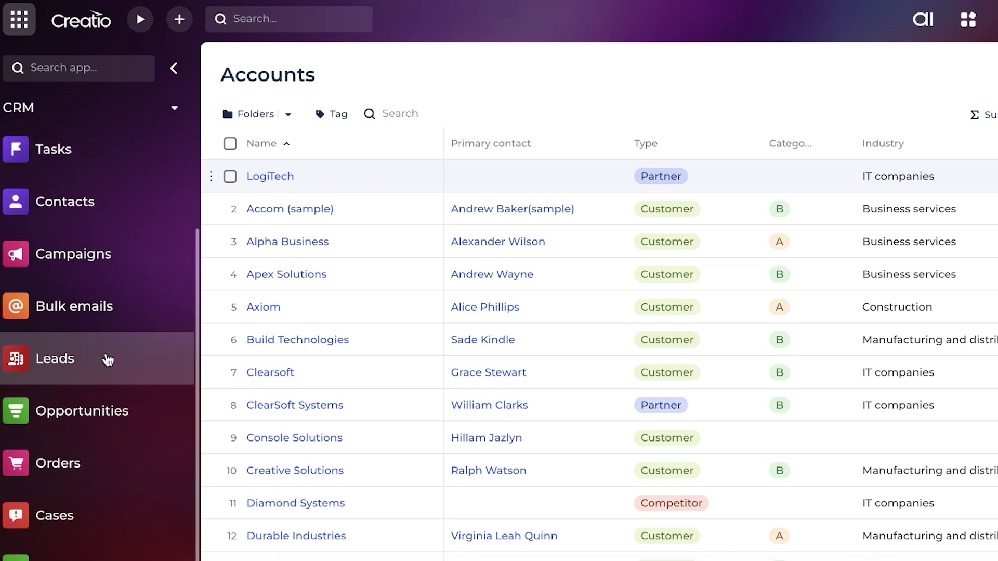
Start a new lead with customer need Need for our products
click(107, 359)
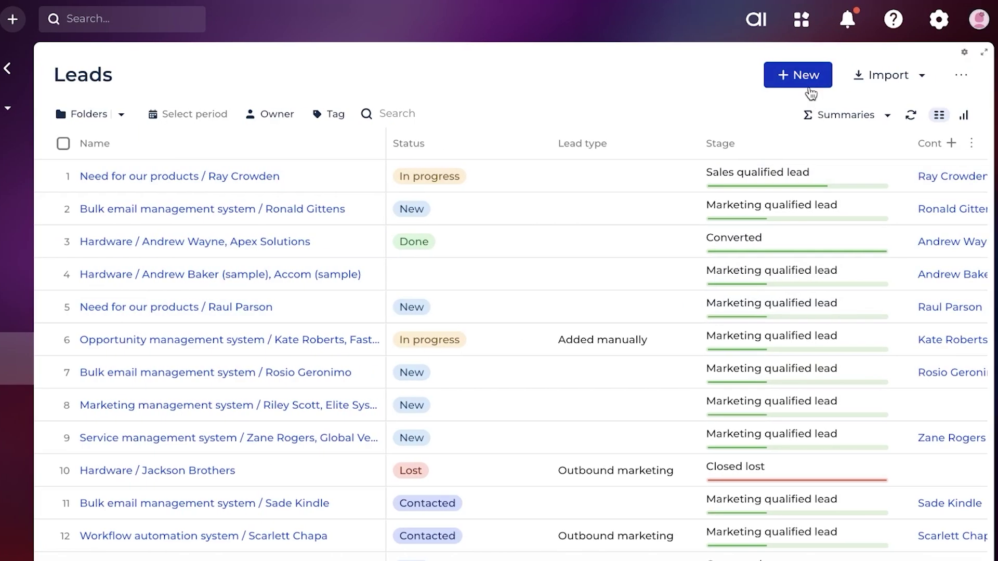
click(808, 86)
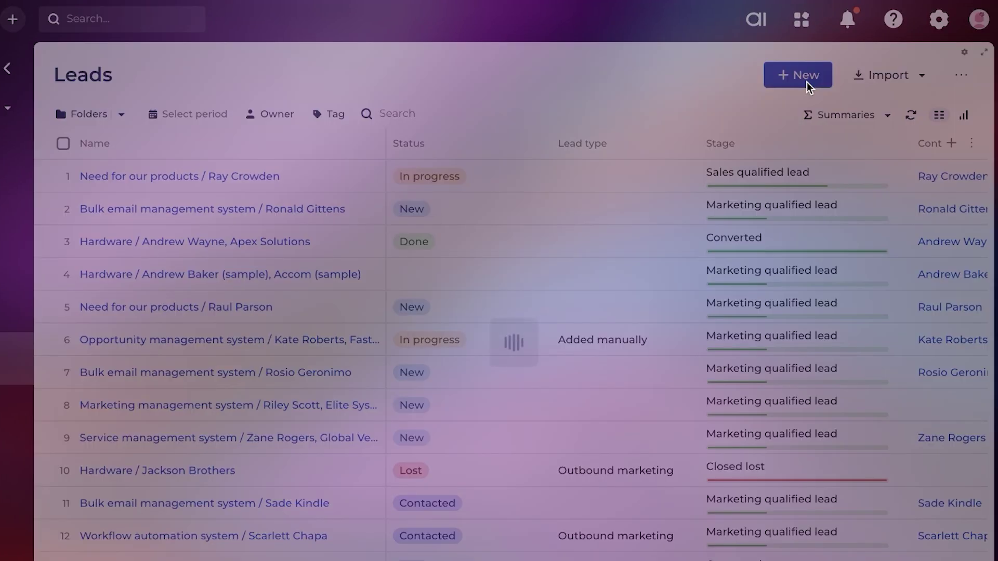
click(445, 185)
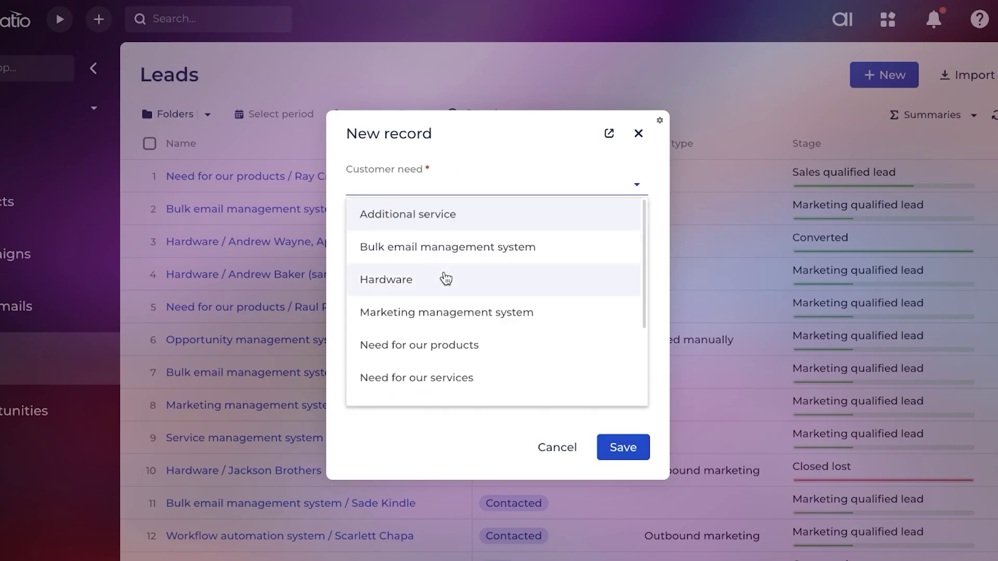
scroll(457, 307, down, 1)
scroll(442, 246, down, 3)
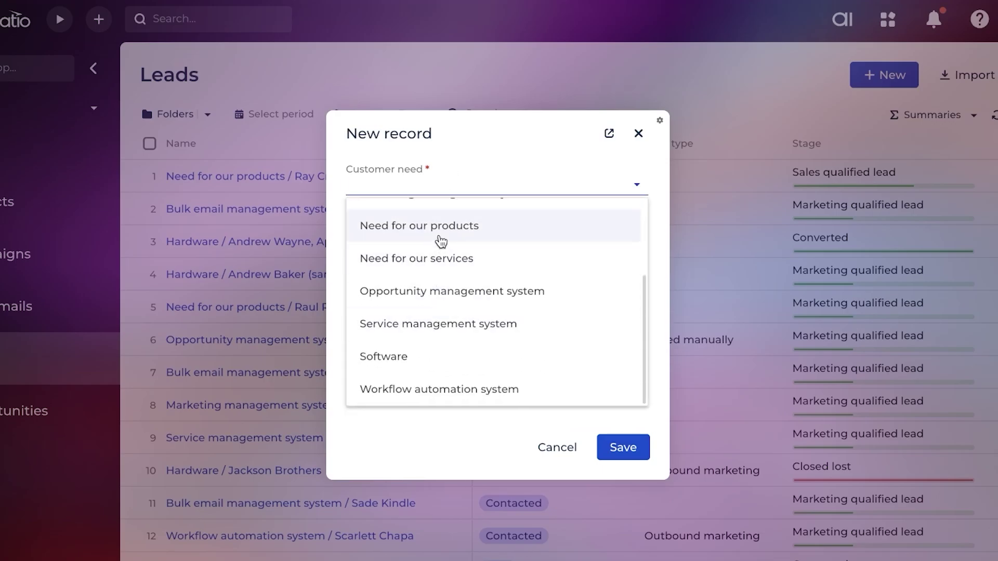
click(441, 240)
Link the new contact to the lead by searching the contacts list by name
click(426, 227)
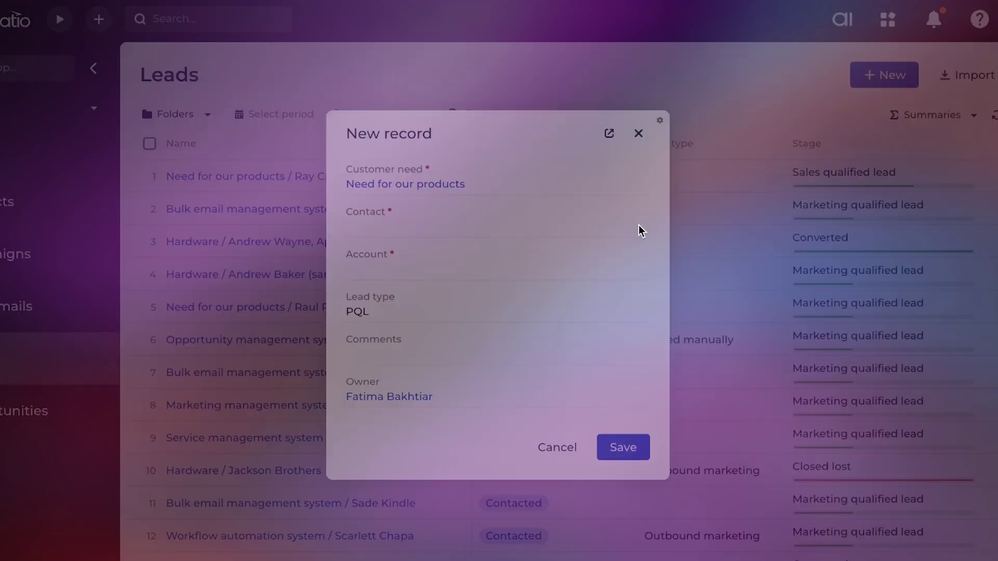
click(639, 225)
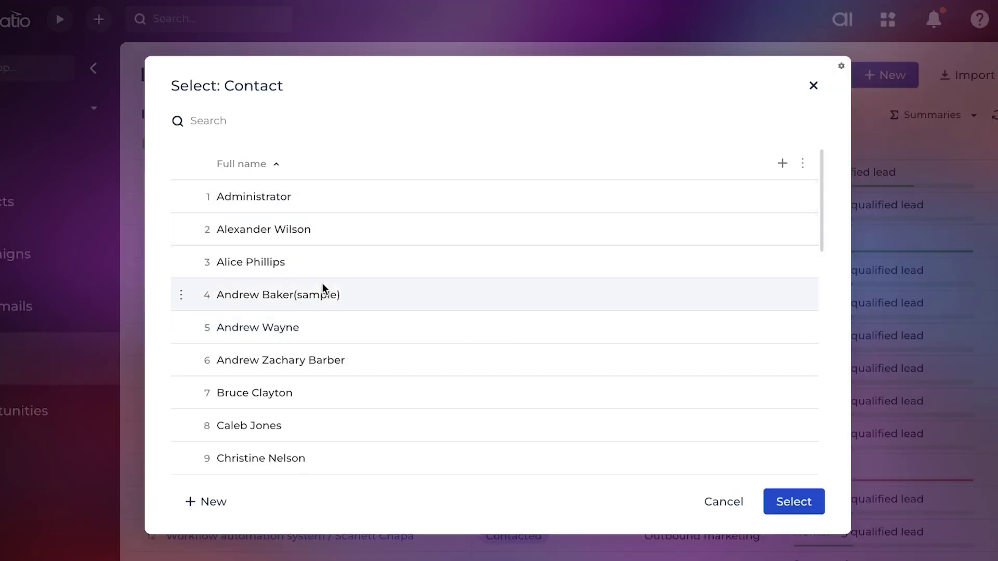
scroll(338, 158, down, 6)
scroll(336, 154, up, 6)
click(252, 123)
text(smow)
key(BackSpace)
key(BackSpace)
key(BackSpace)
text(now)
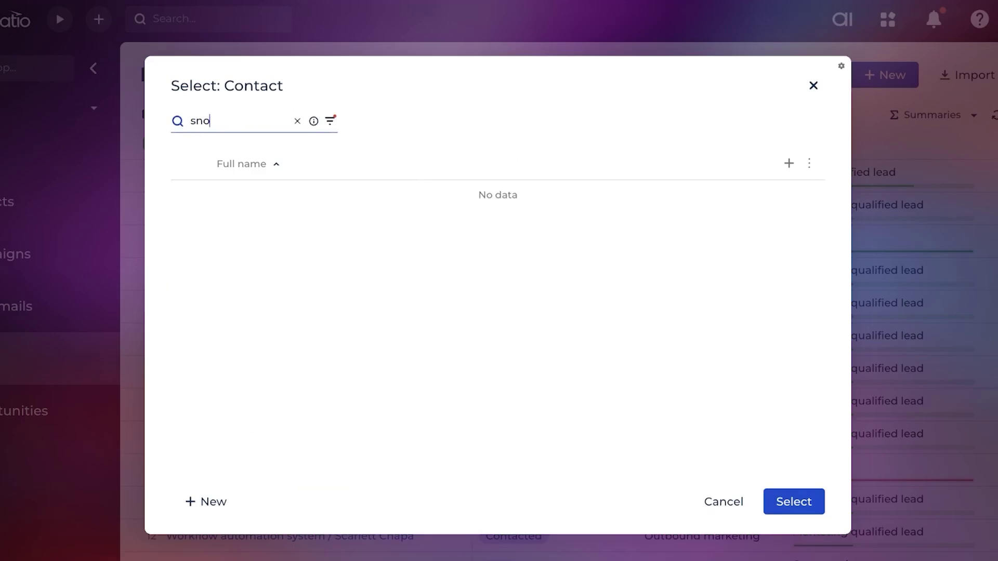
click(282, 199)
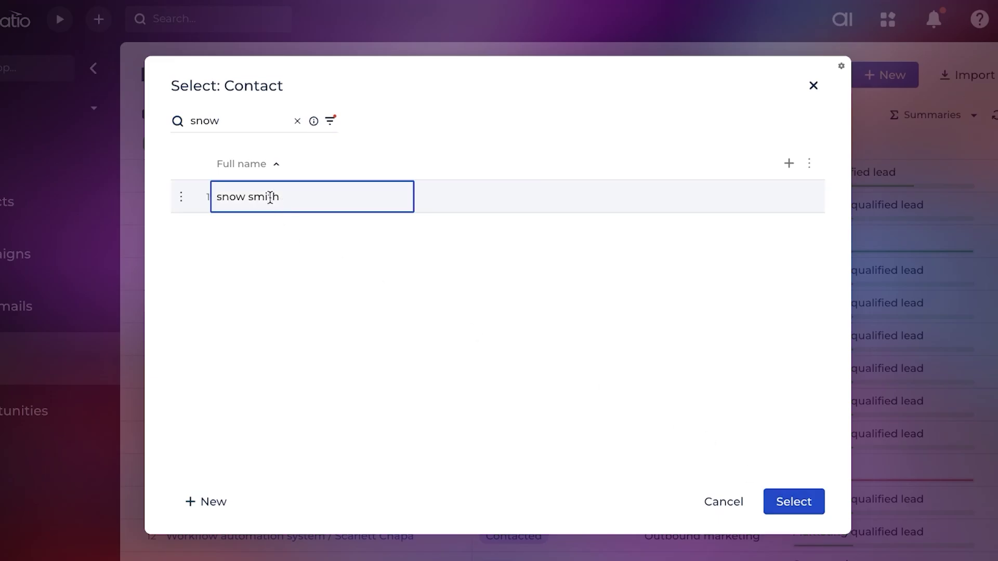
click(816, 502)
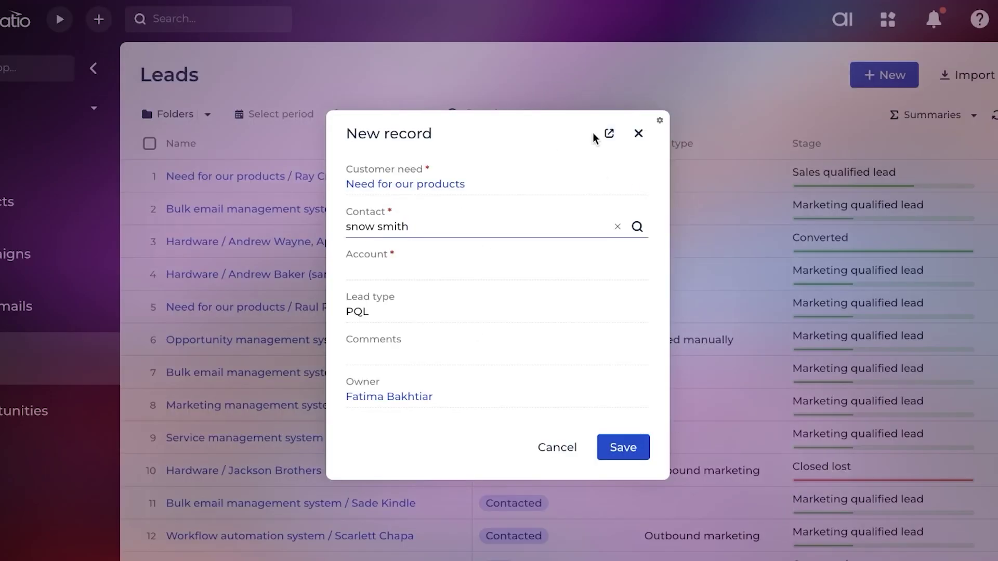
Set the lead type to Added manually and save the lead
click(418, 269)
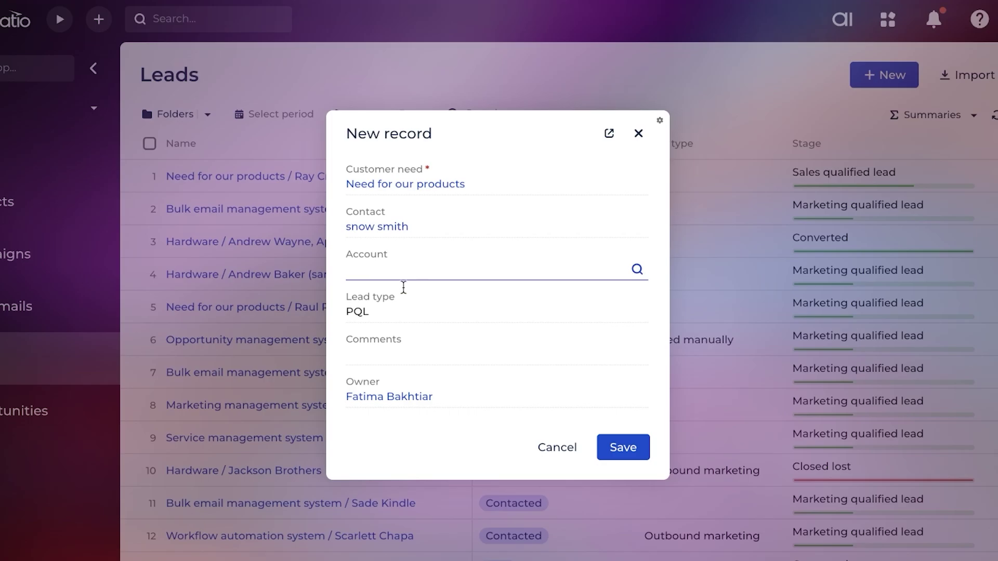
click(384, 312)
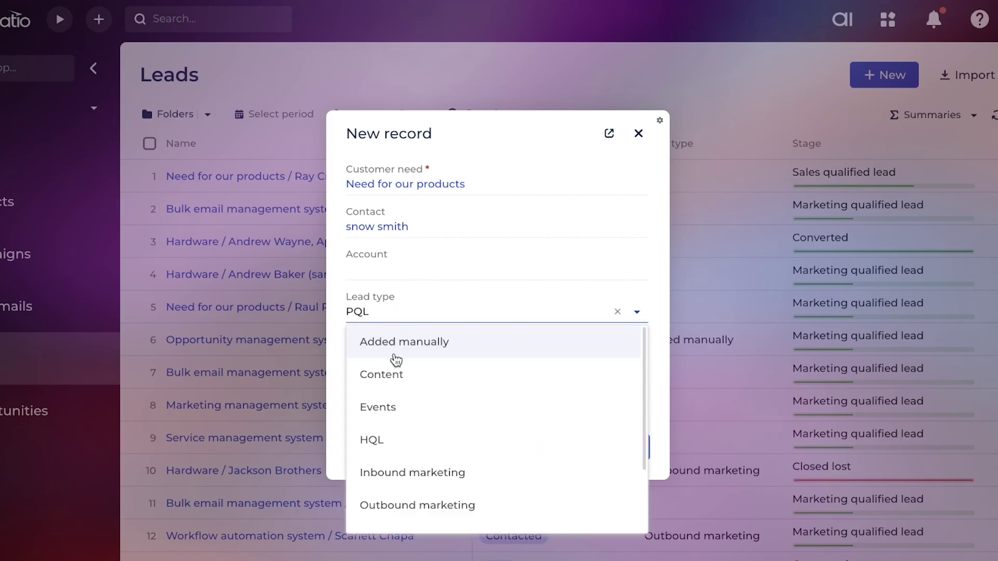
scroll(438, 440, down, 3)
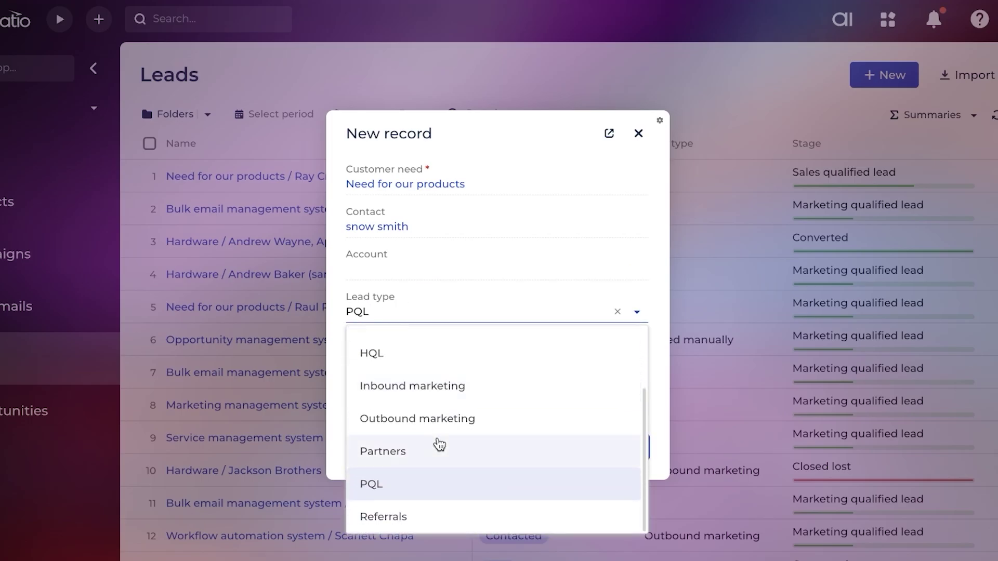
scroll(436, 415, up, 3)
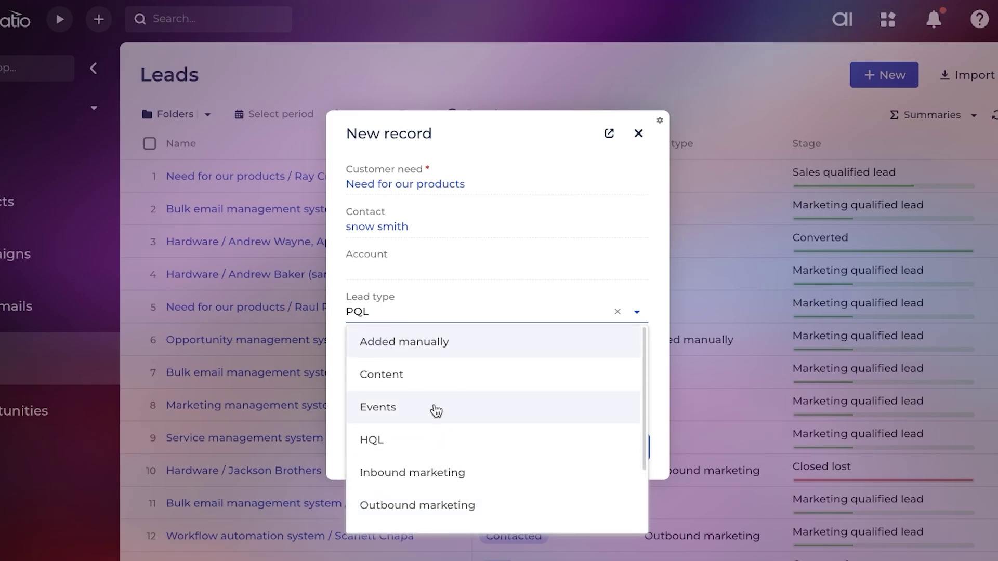
click(413, 340)
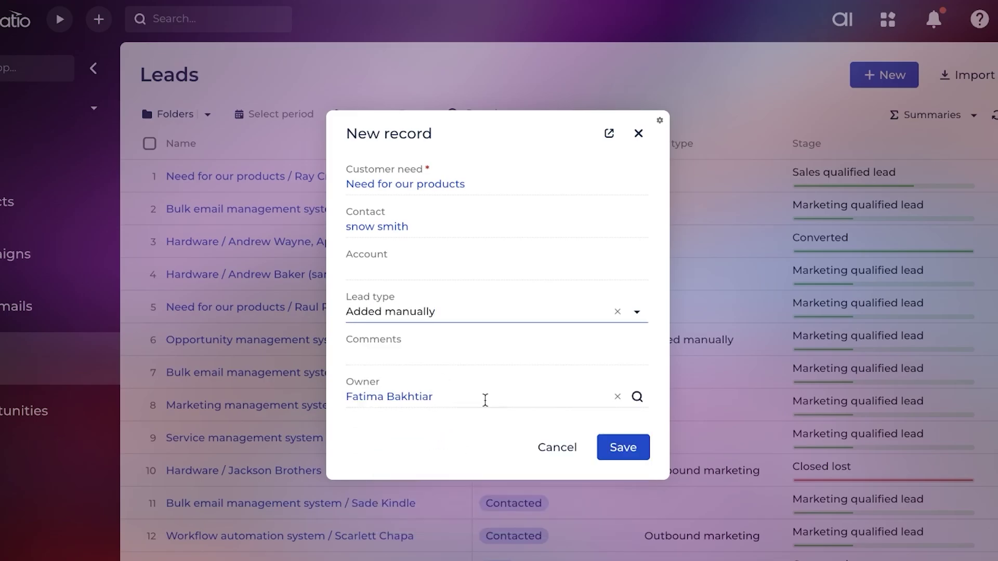
click(623, 451)
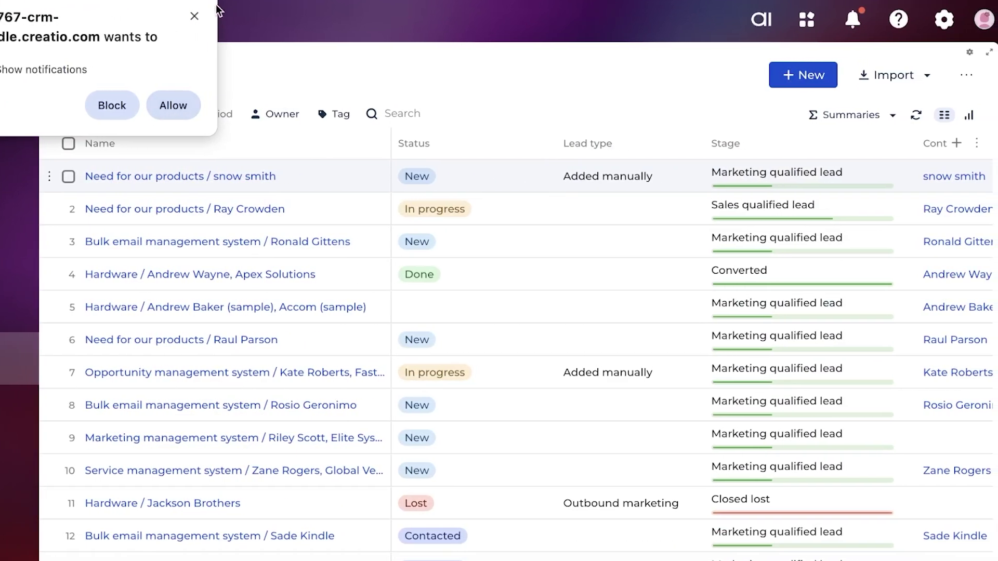
Change the top lead's stage to Nurturing and check the leads list summary options
click(195, 16)
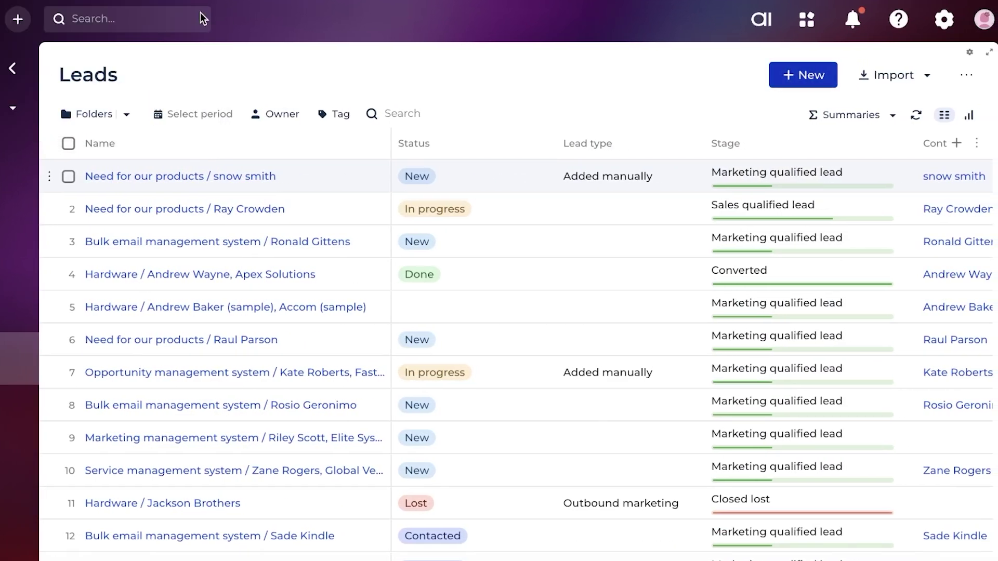
click(728, 174)
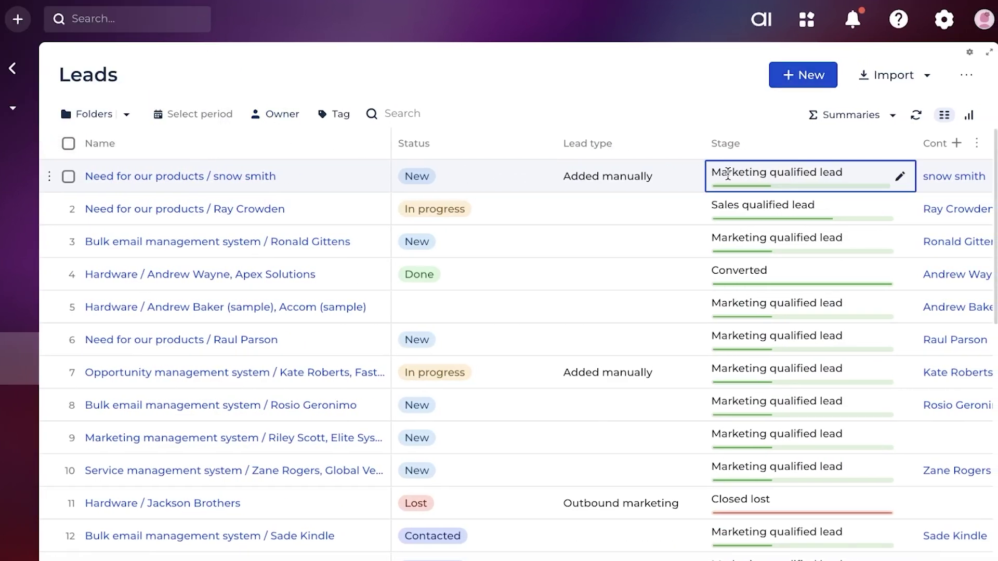
click(902, 180)
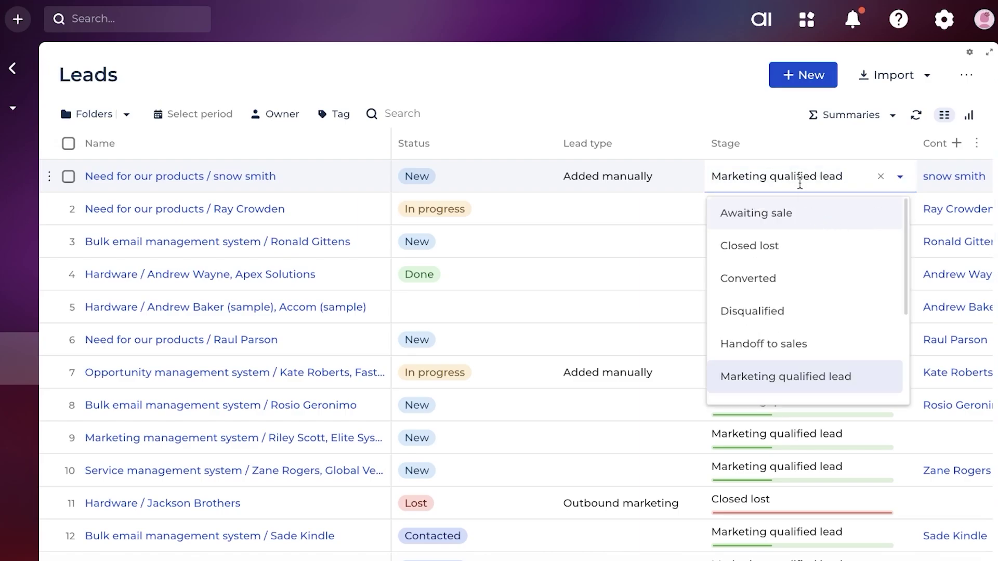
scroll(821, 343, down, 3)
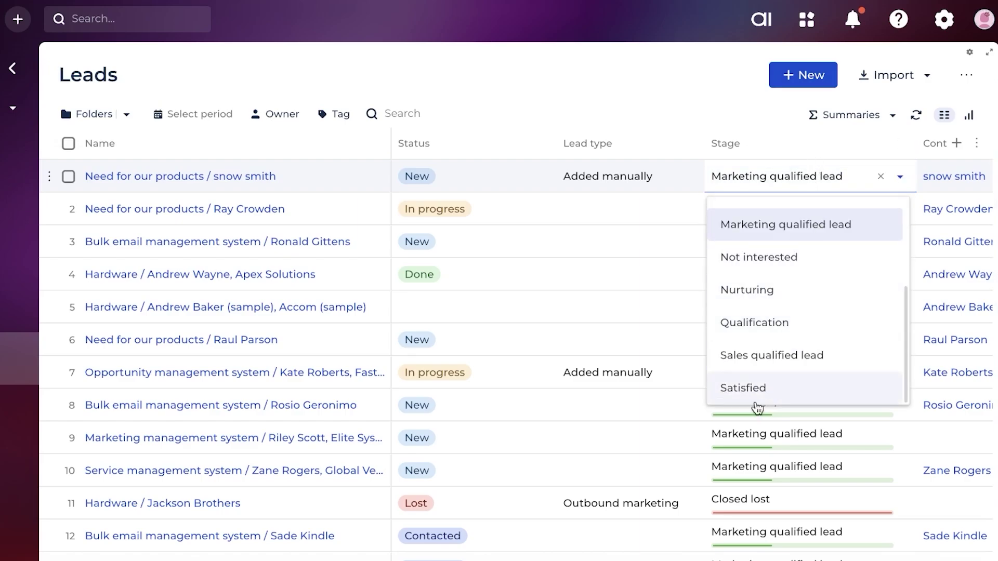
scroll(759, 364, up, 2)
scroll(761, 323, up, 3)
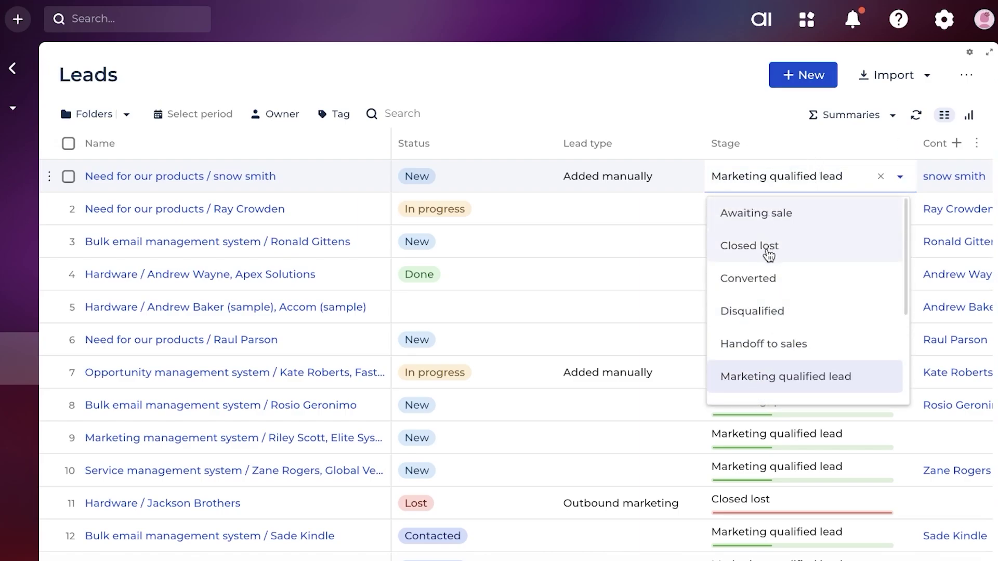
scroll(766, 336, down, 2)
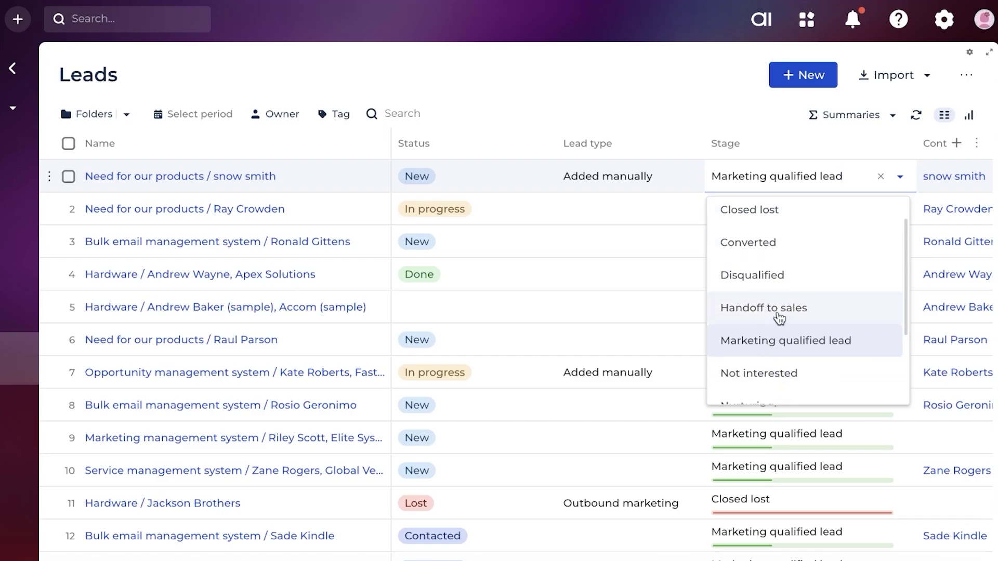
scroll(775, 349, down, 2)
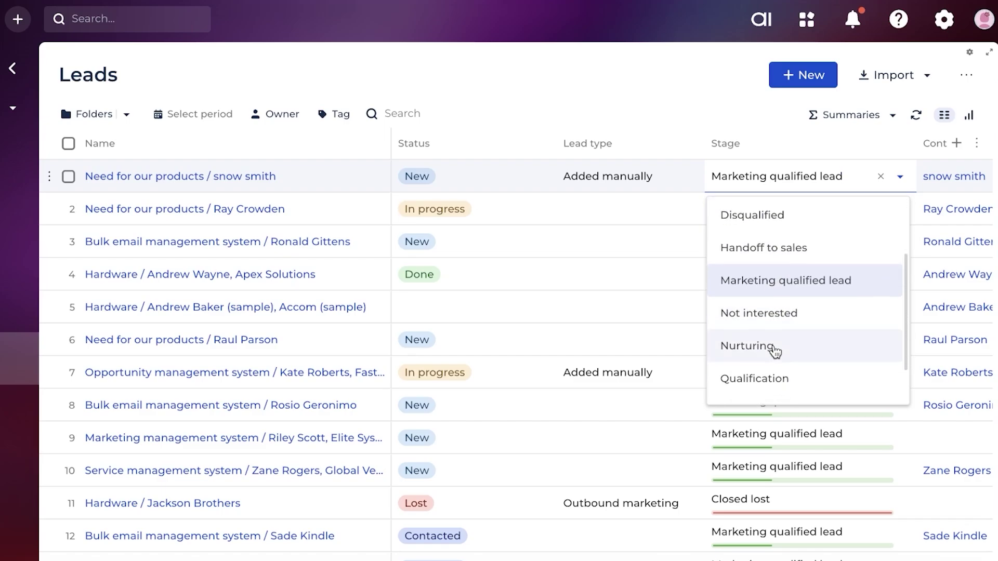
click(775, 318)
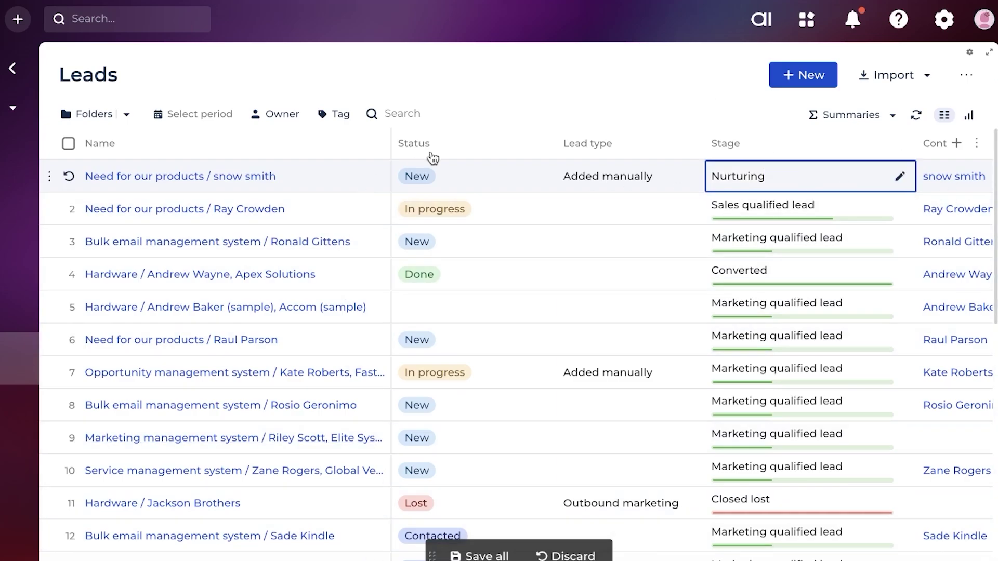
click(875, 122)
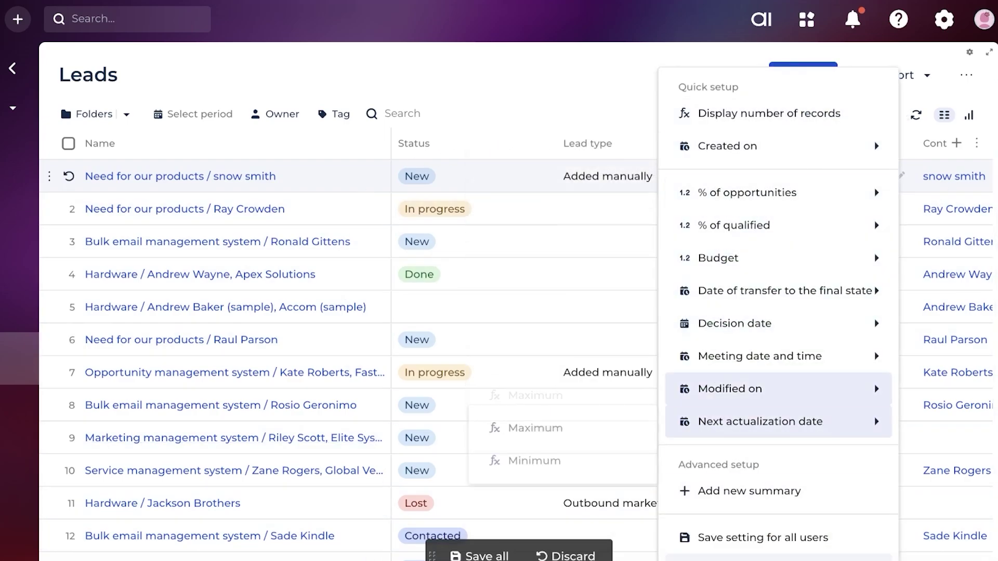
click(544, 71)
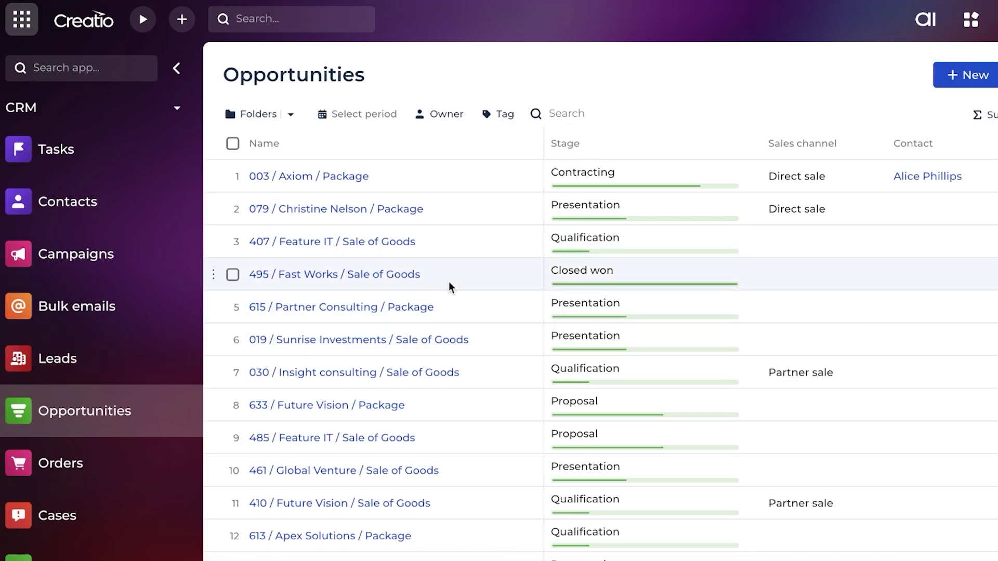
Sort the Opportunities list by the Stage column
click(749, 176)
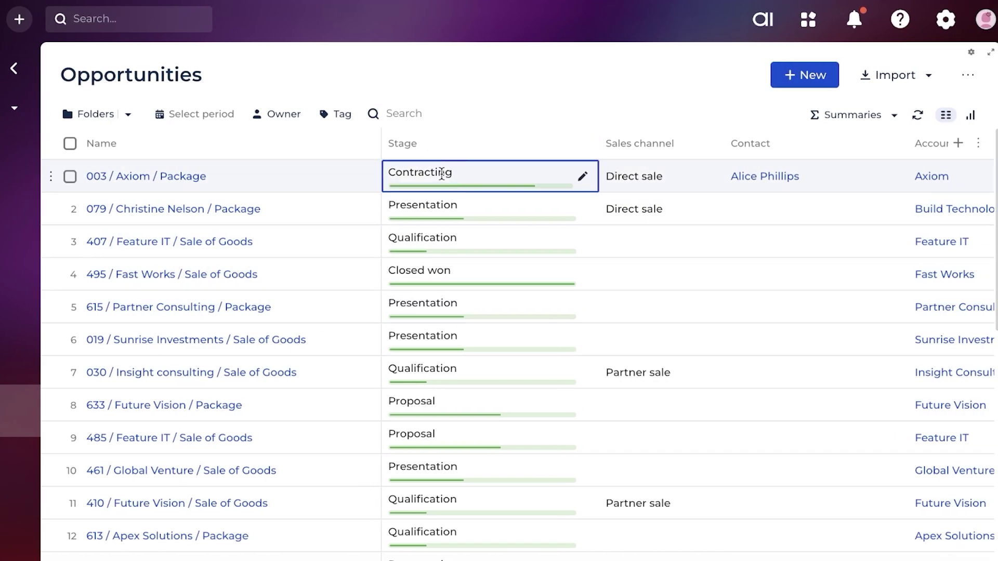
click(432, 215)
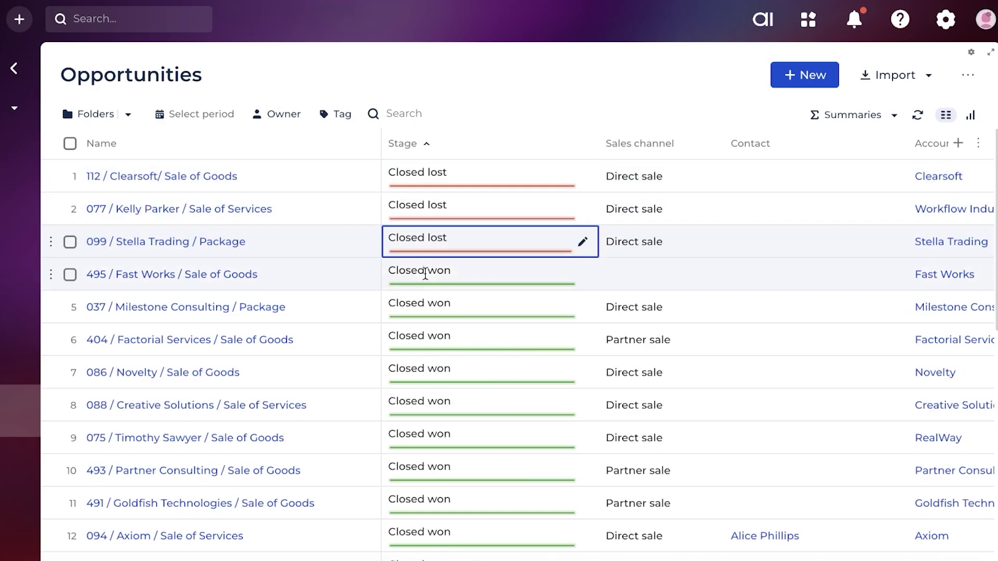
scroll(482, 245, down, 10)
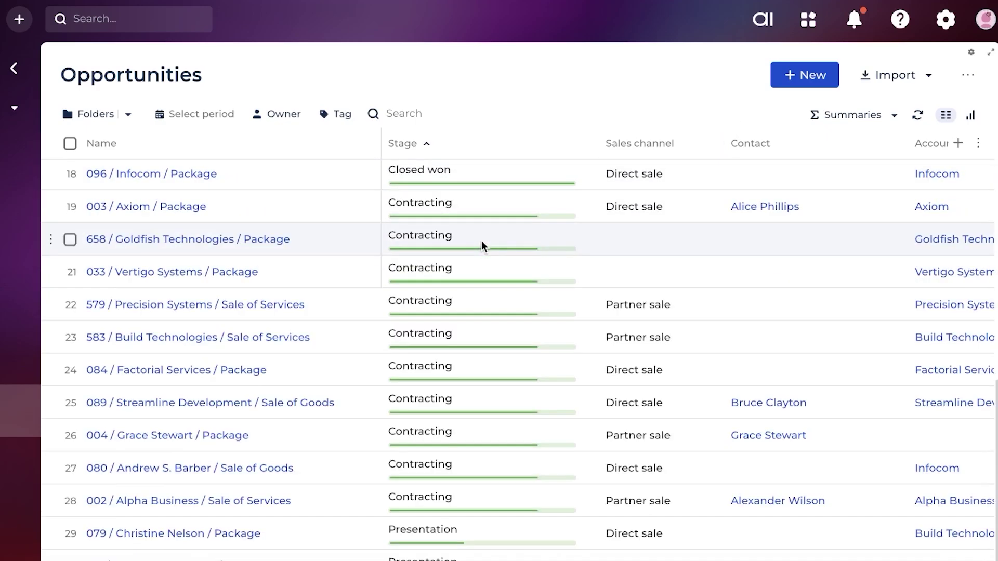
Clear the Vertigo Systems opportunity's stage and close the Select: Stage lookup without choosing one
click(510, 273)
click(556, 272)
click(562, 273)
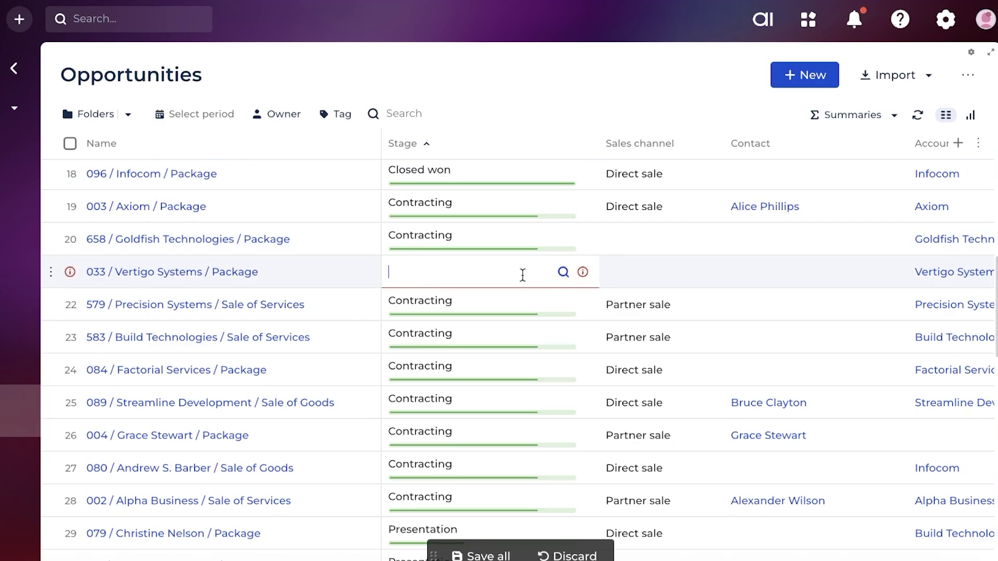
click(521, 274)
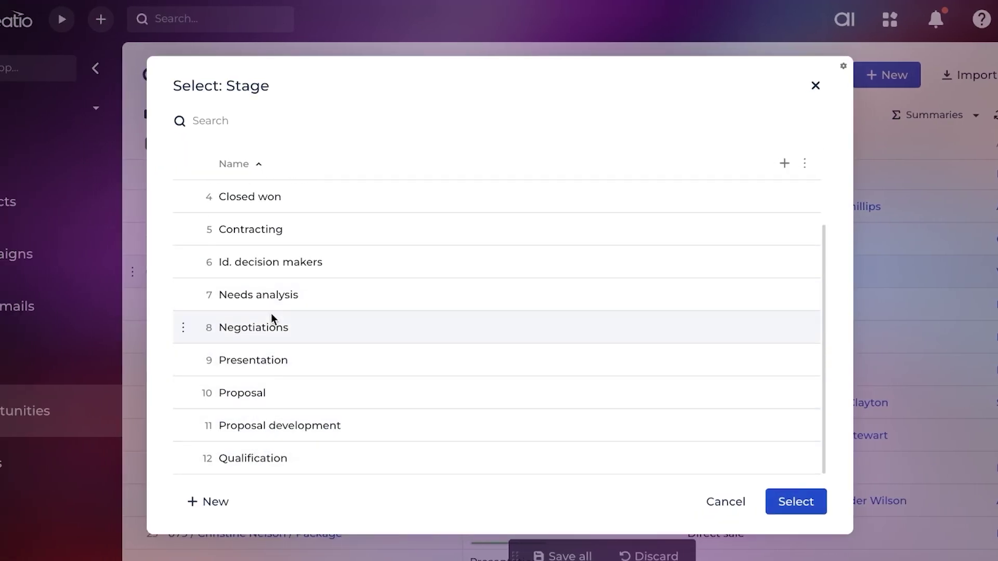
scroll(271, 317, up, 1)
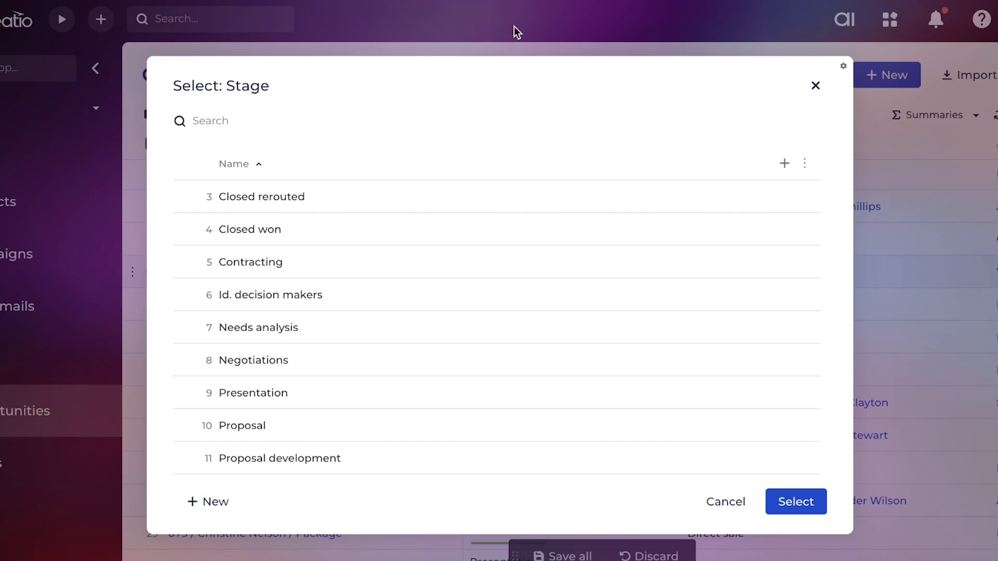
click(815, 85)
scroll(380, 208, down, 5)
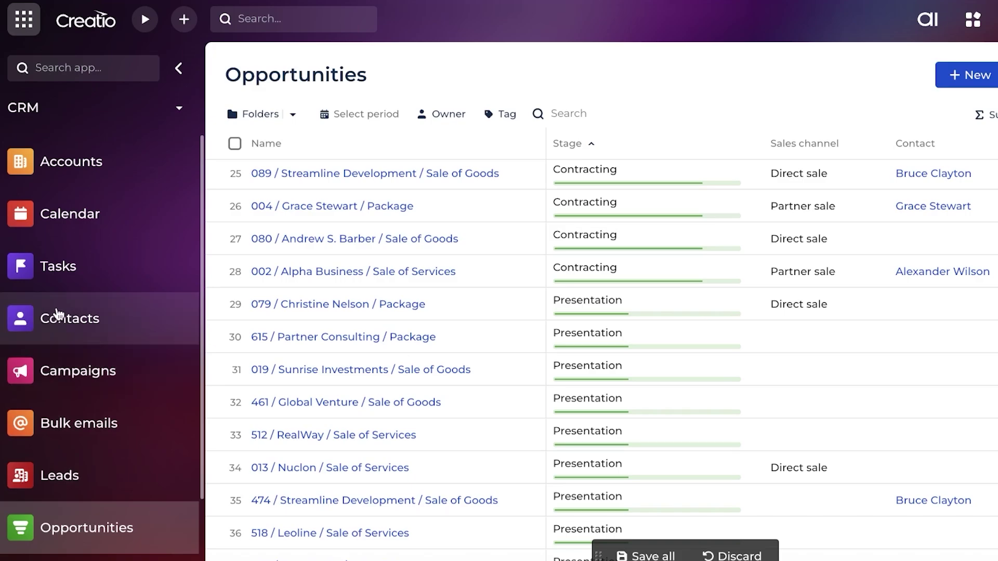
Start a new task with subject 'ko' and category Paper work
click(60, 280)
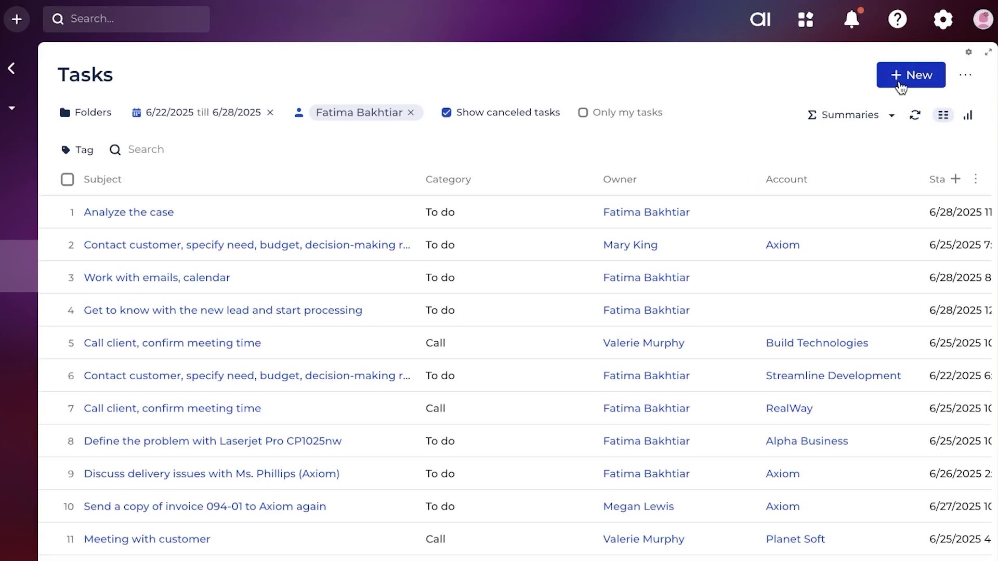
click(899, 83)
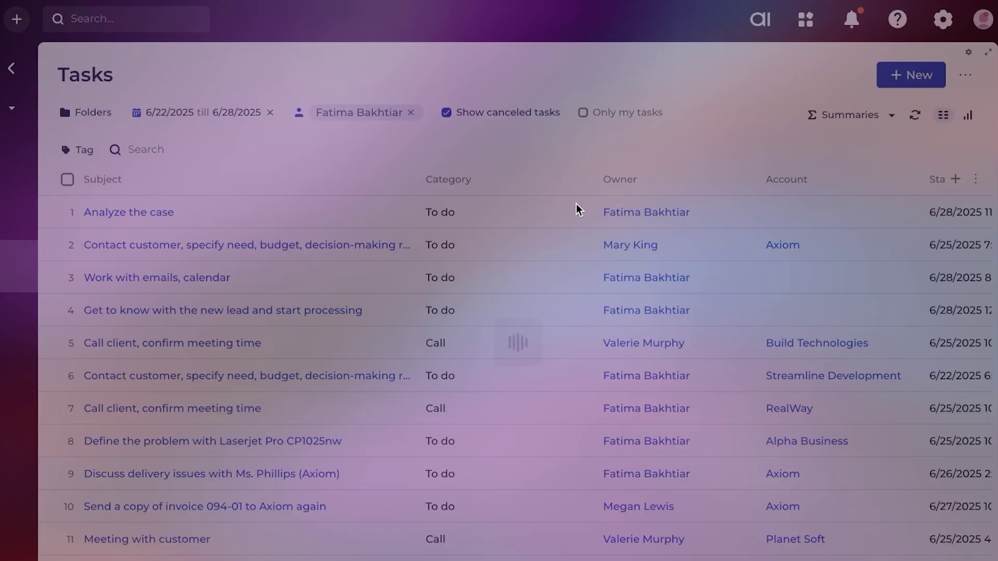
click(450, 185)
text(ko)
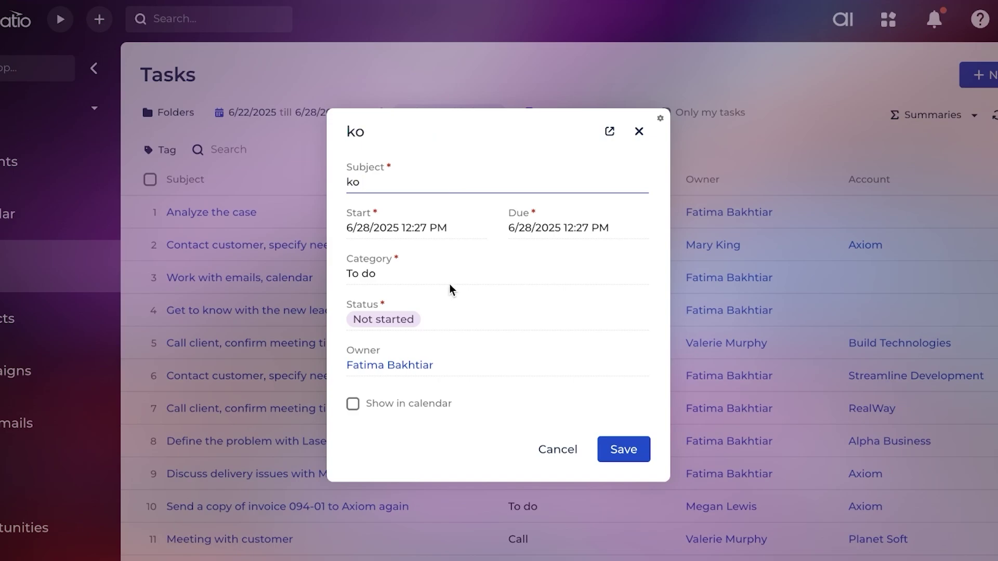
click(451, 274)
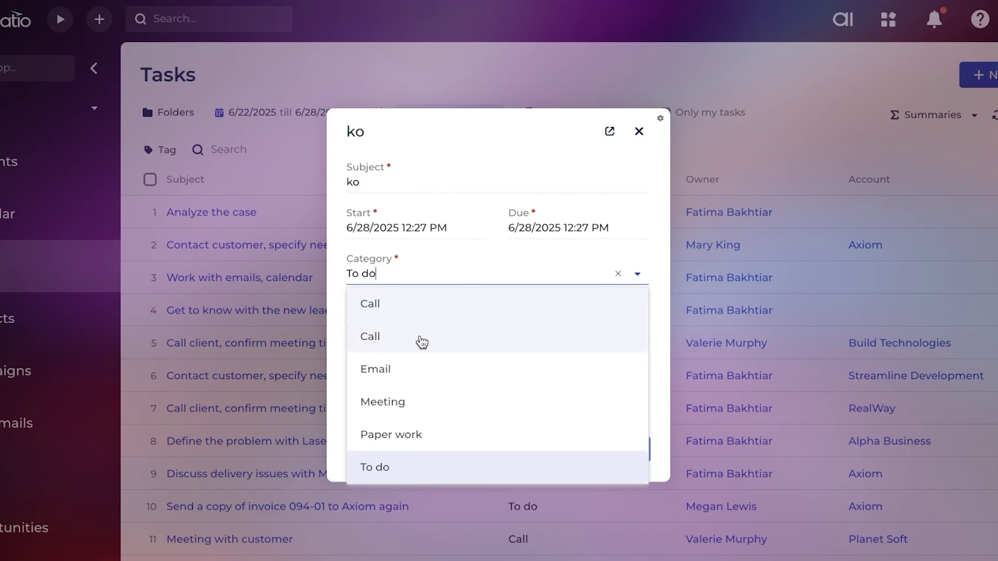
click(404, 440)
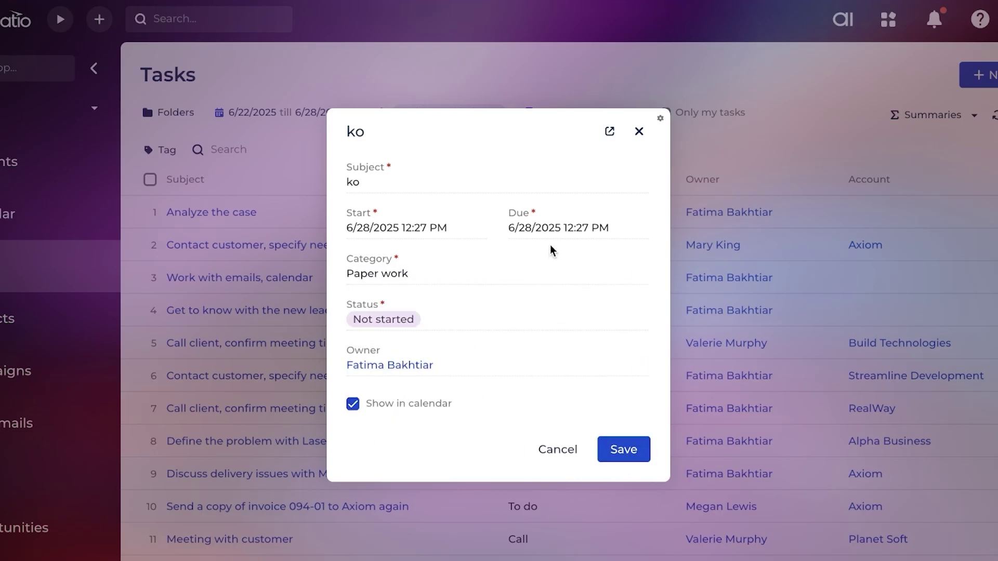
Set the start date to the 29th, keep the due date, and save the task
click(475, 228)
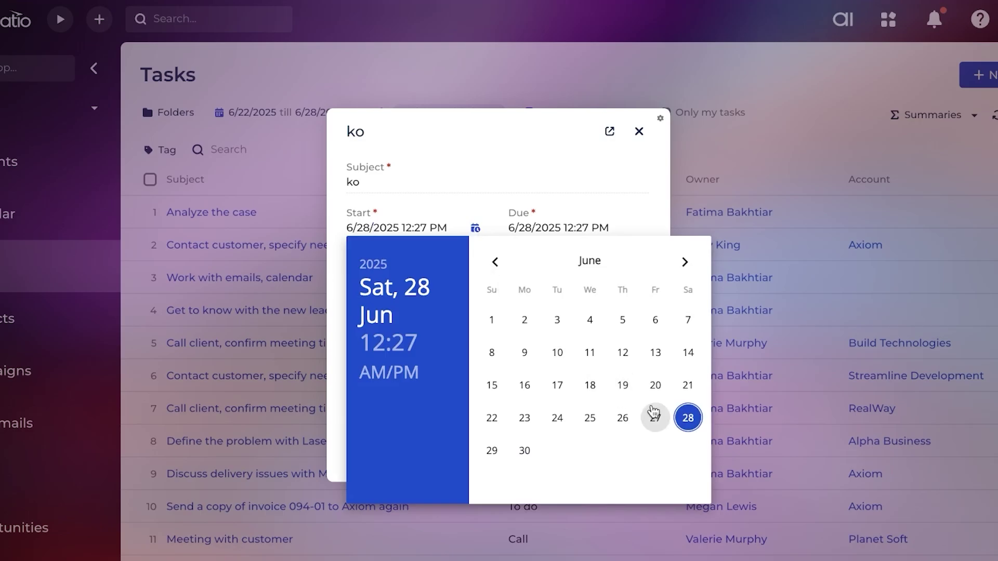
click(491, 451)
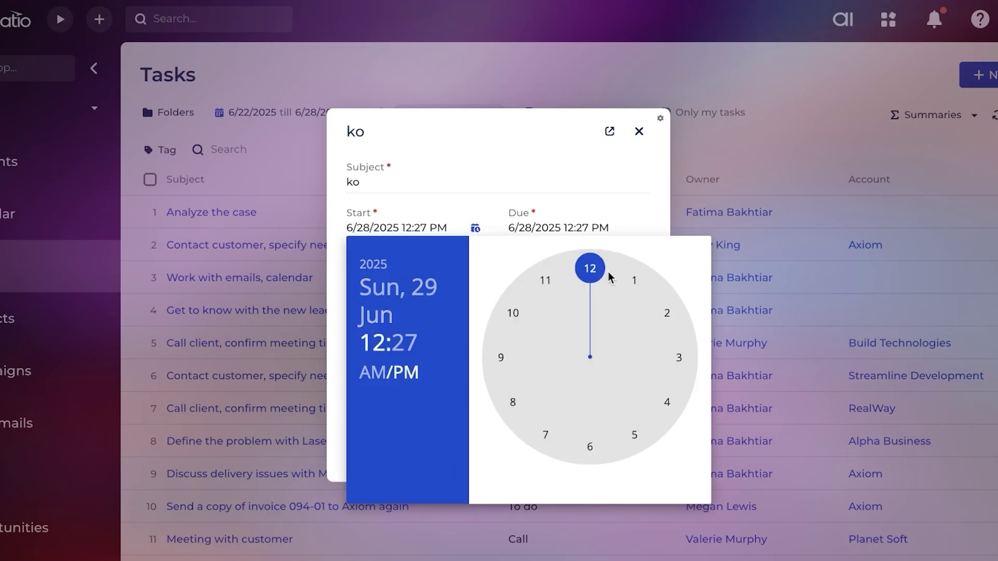
click(545, 223)
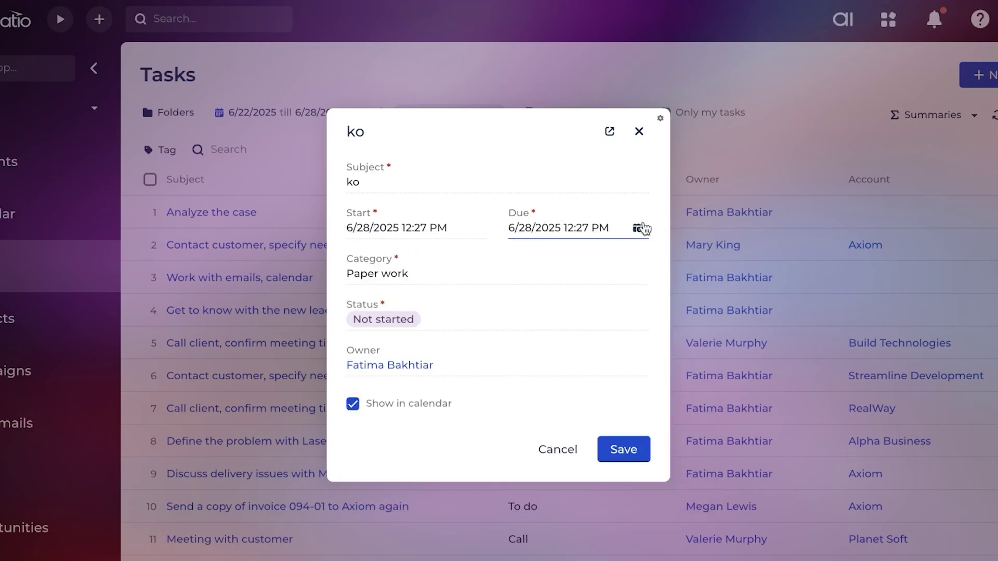
click(638, 229)
click(644, 188)
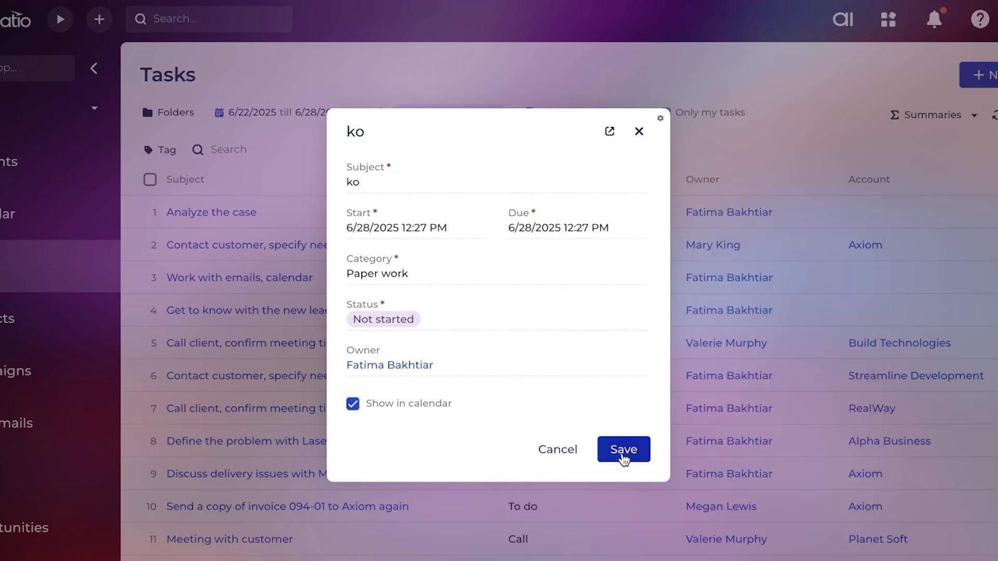
click(617, 459)
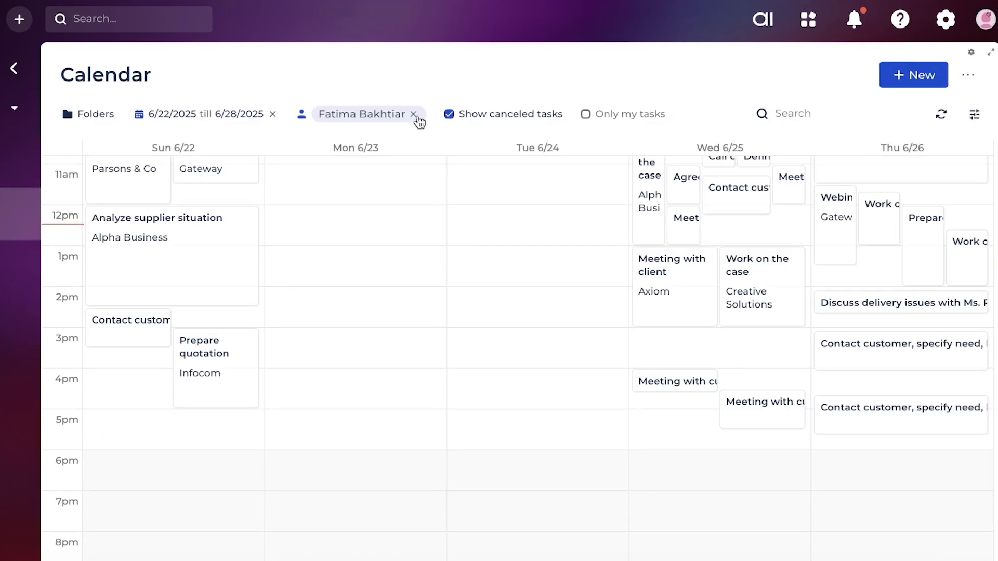
Remove the calendar's employee filter to show everyone's tasks for the 6/22–6/28 week
click(413, 114)
click(330, 115)
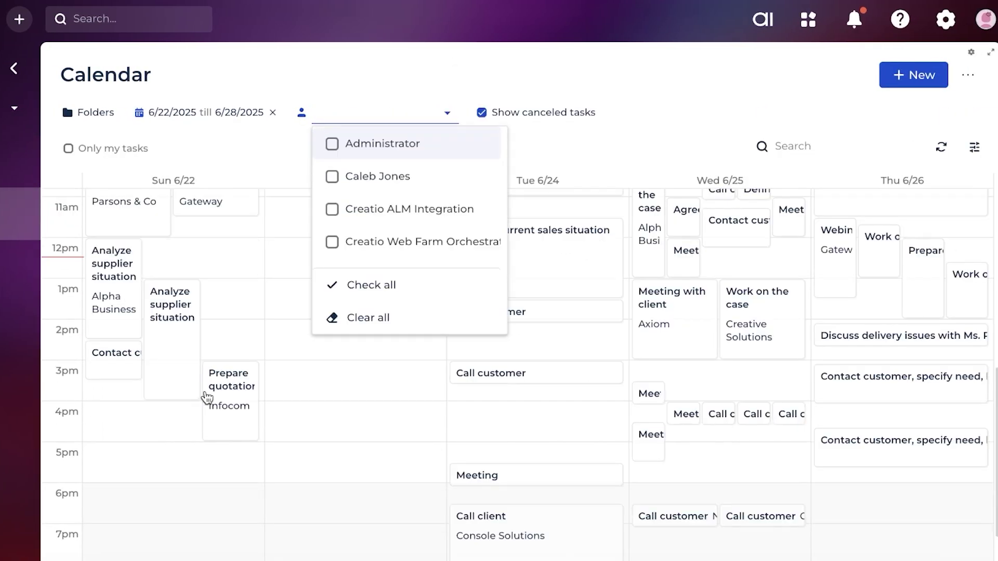
click(250, 268)
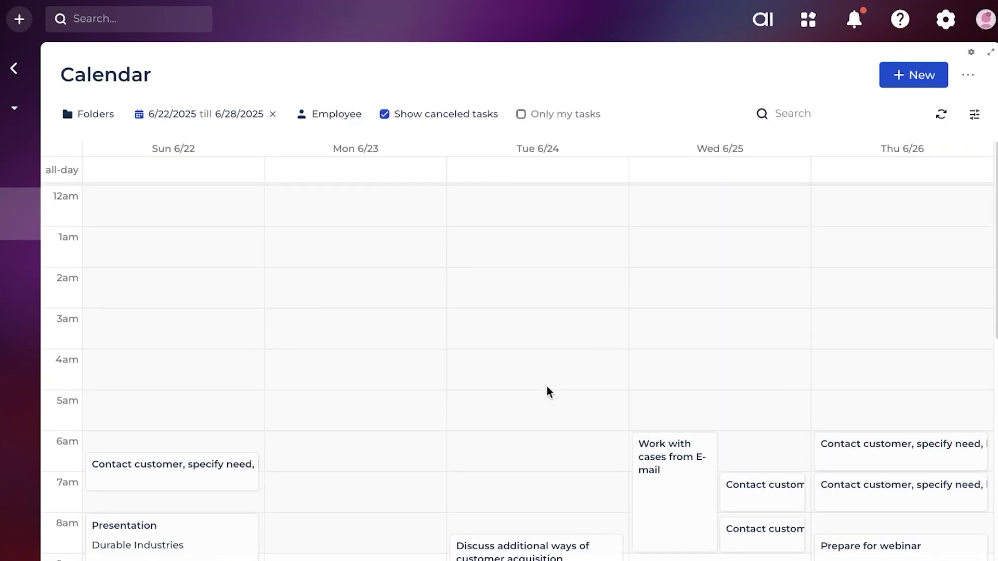
scroll(154, 285, down, 4)
scroll(303, 339, down, 2)
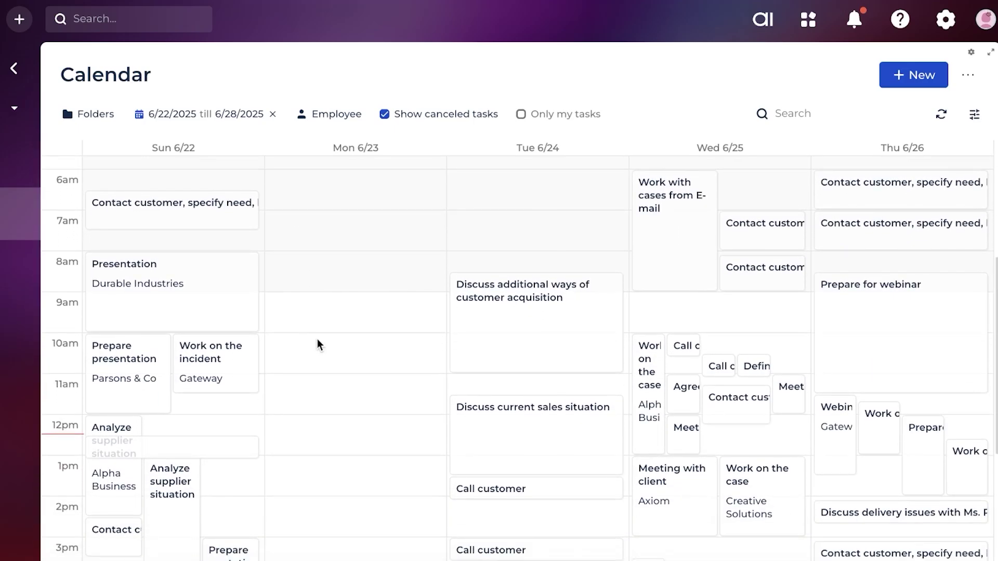
scroll(303, 428, down, 3)
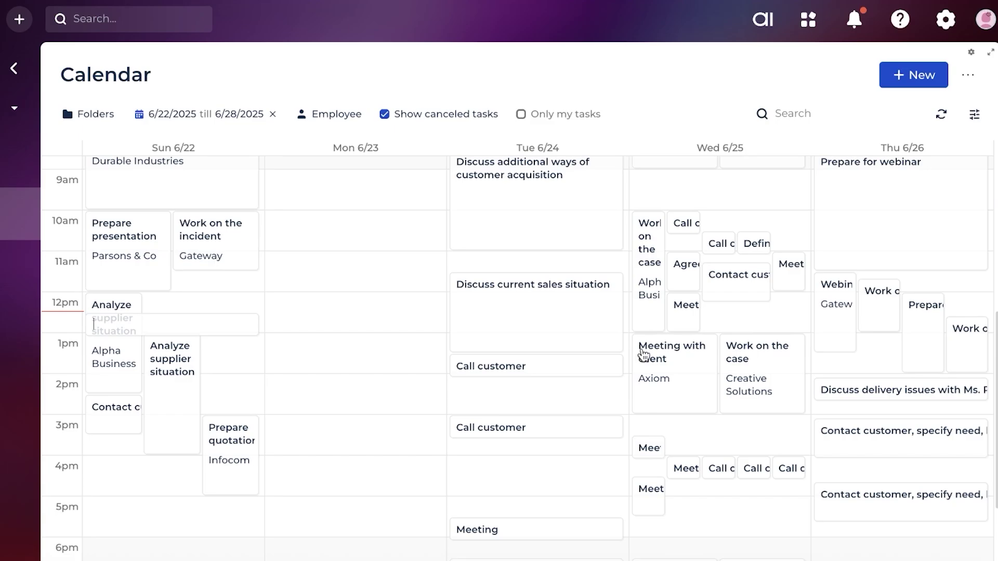
scroll(815, 342, up, 9)
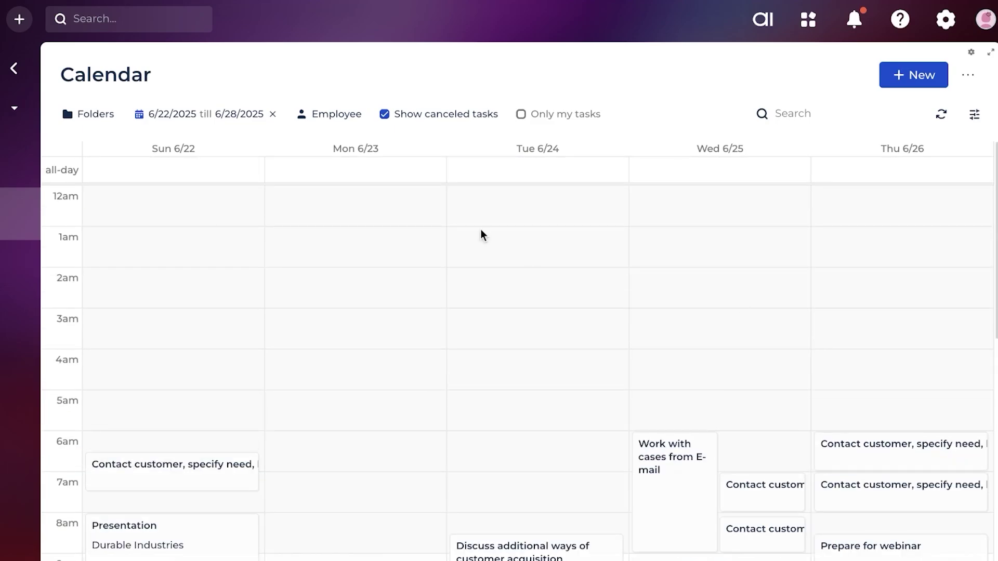
Tick and then untick Administrator in the Employee filter, leaving it unfiltered
click(332, 115)
click(333, 145)
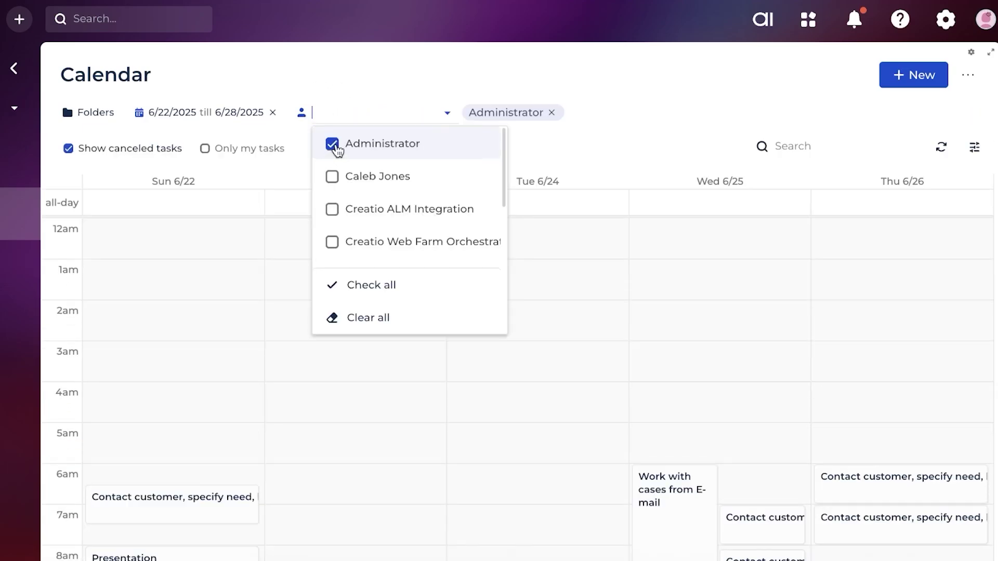
click(333, 145)
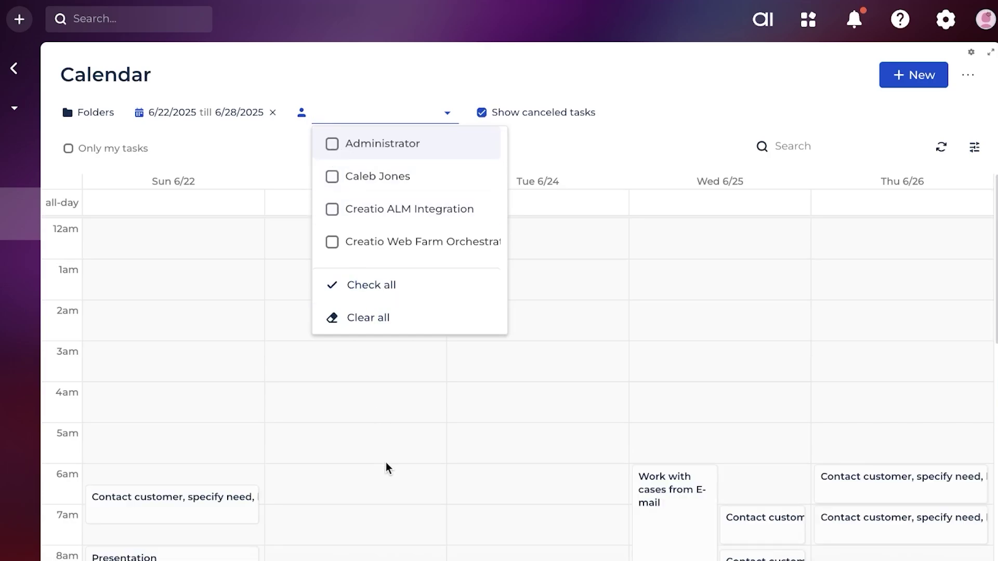
scroll(414, 443, down, 2)
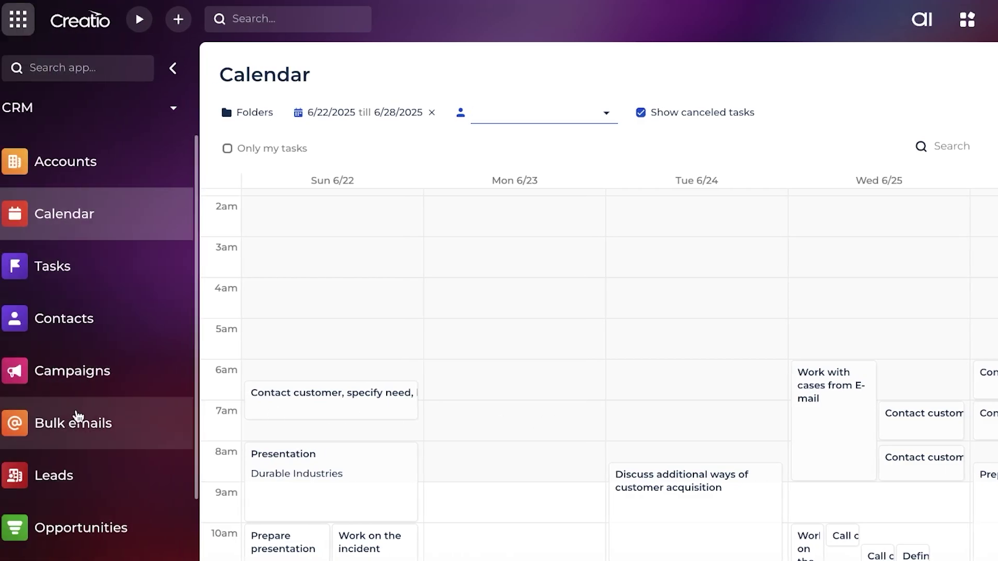
Visit the Bulk emails section from the sidebar, then move on to the Knowledge base articles
click(79, 415)
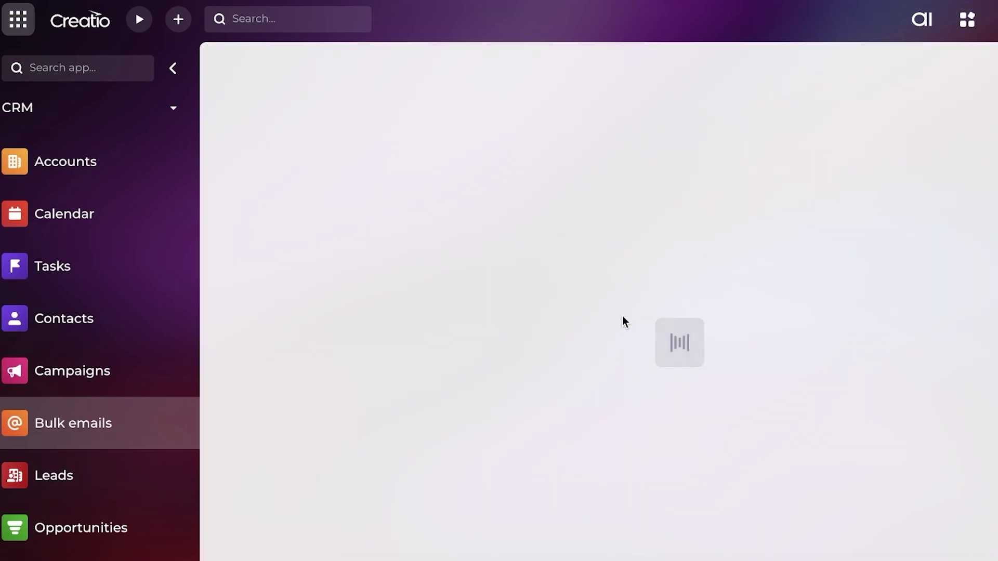
scroll(61, 448, down, 2)
scroll(96, 363, up, 1)
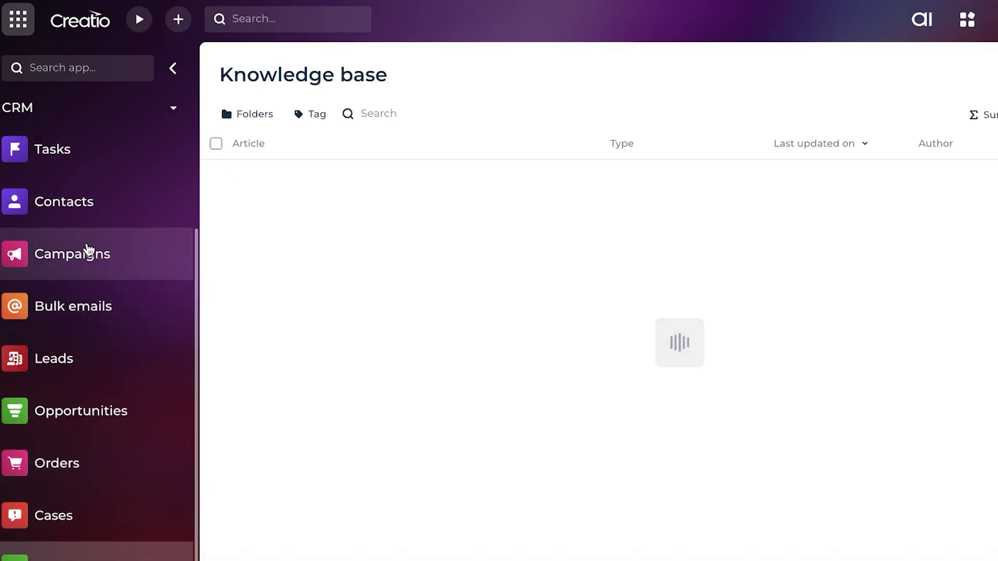
scroll(91, 251, up, 2)
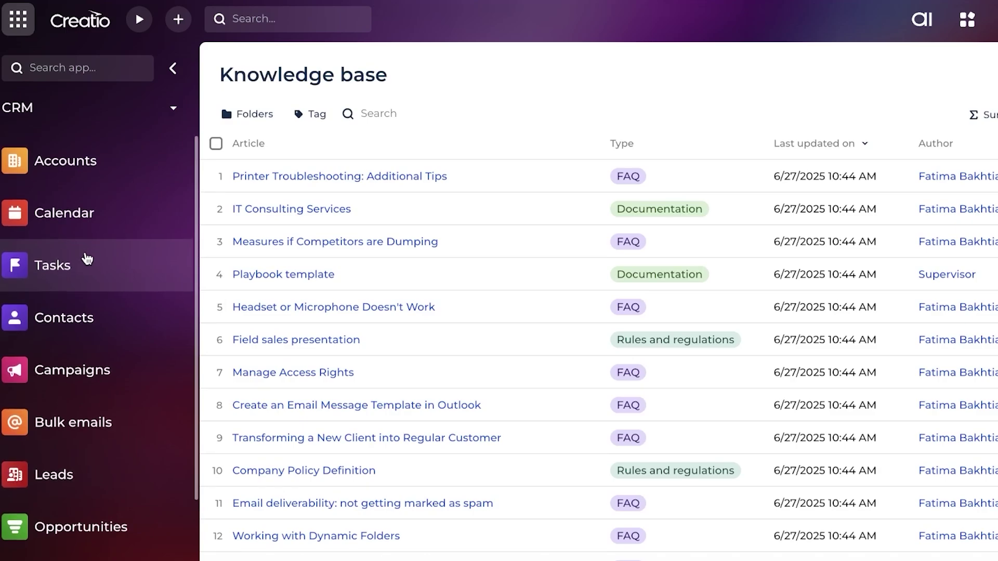